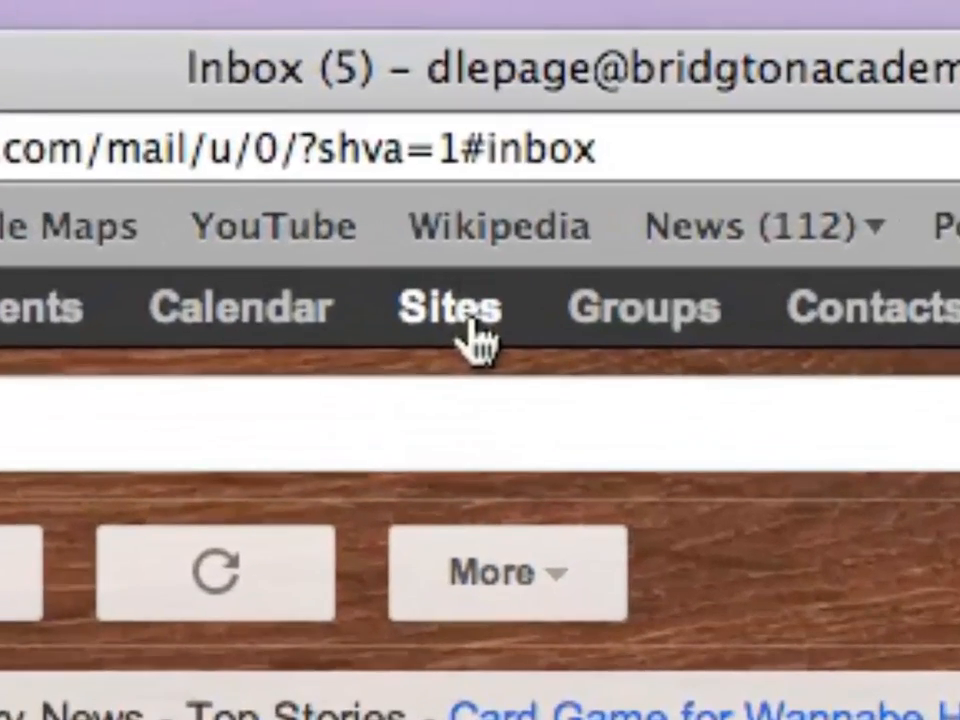
Go to Google Sites from the mail inbox and open the Bridgton Academy iPad Wiki
{"action": "left_click", "coordinate": [470, 326]}
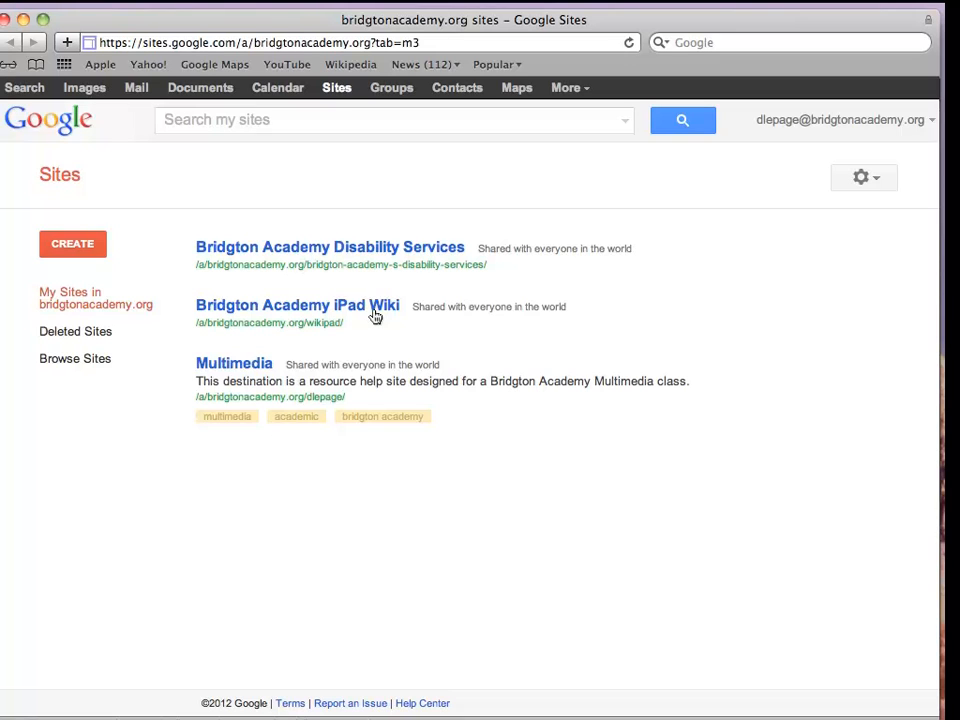
{"action": "left_click", "coordinate": [375, 316]}
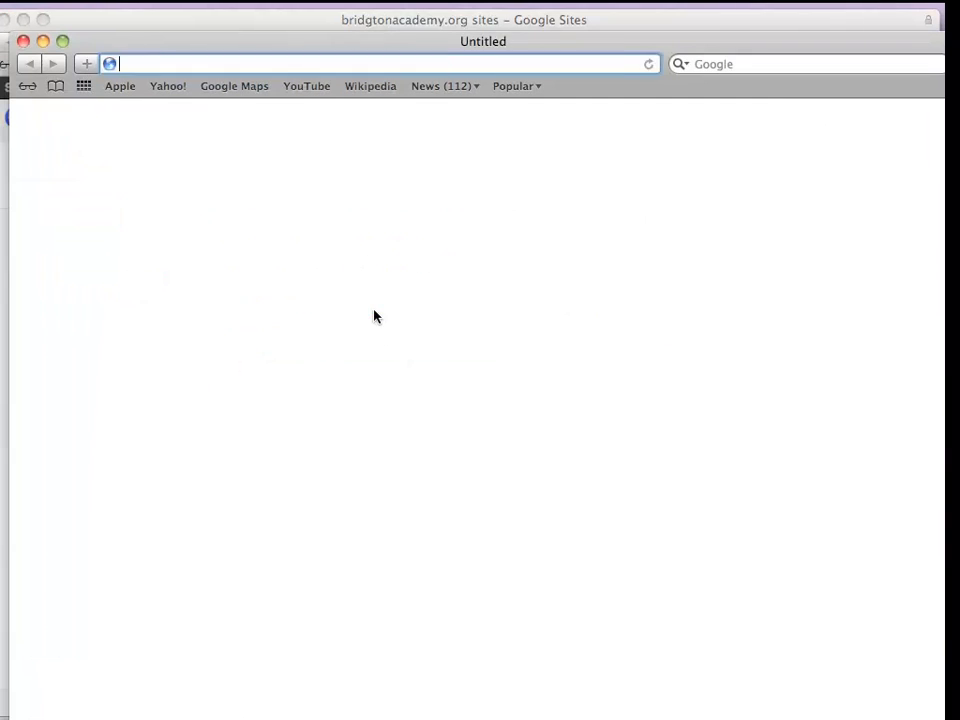
{"action": "left_click_drag", "start_coordinate": [148, 51], "coordinate": [128, 16]}
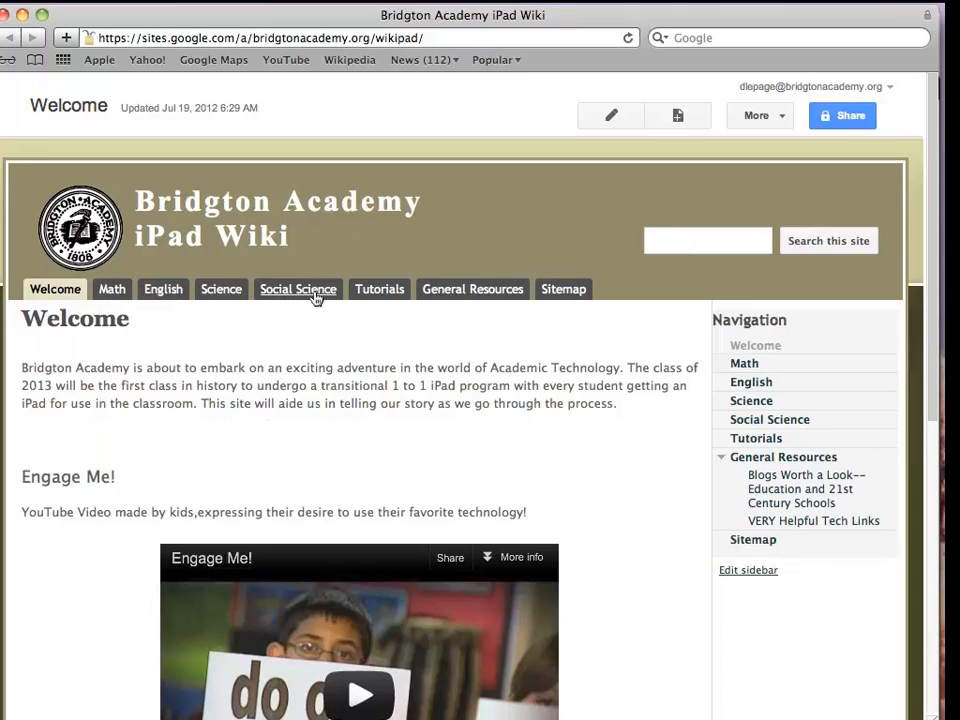
View the wiki's Tutorials page and look through the Digital Textbooks list on the General Resources page
{"action": "left_click", "coordinate": [388, 291]}
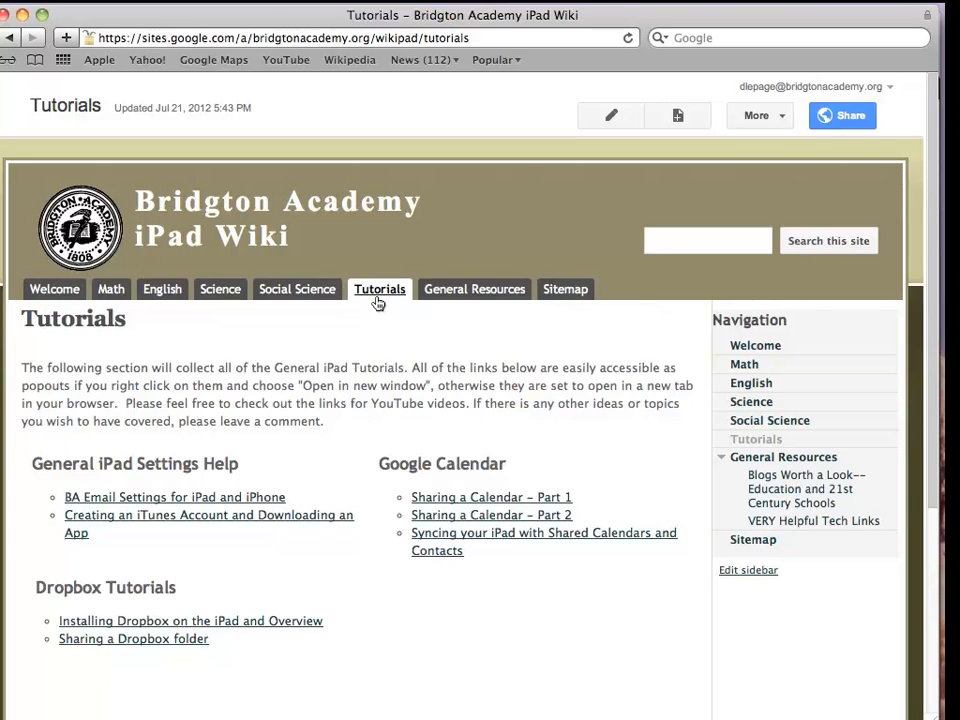
{"action": "mouse_move", "coordinate": [469, 288]}
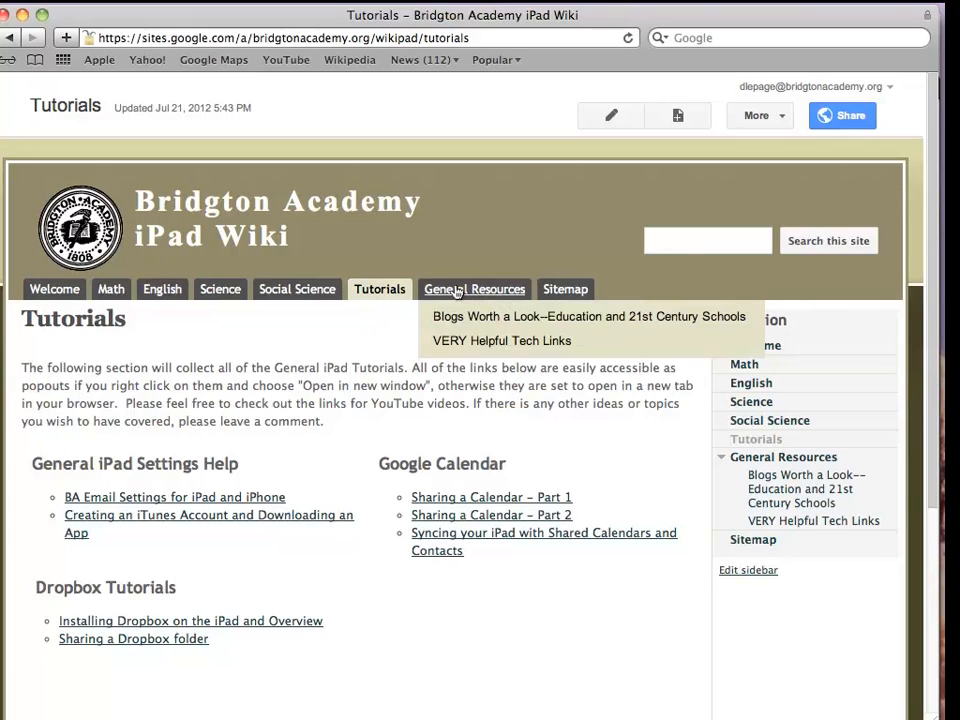
{"action": "left_click", "coordinate": [456, 291]}
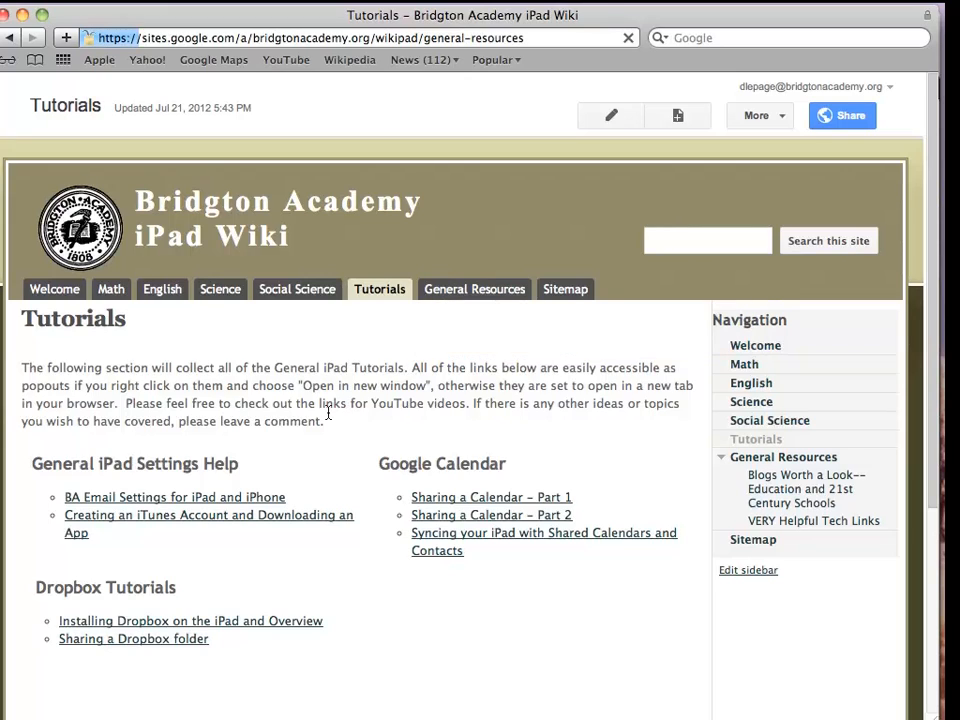
{"action": "scroll", "coordinate": [340, 420], "scroll_direction": "down", "scroll_amount": 10}
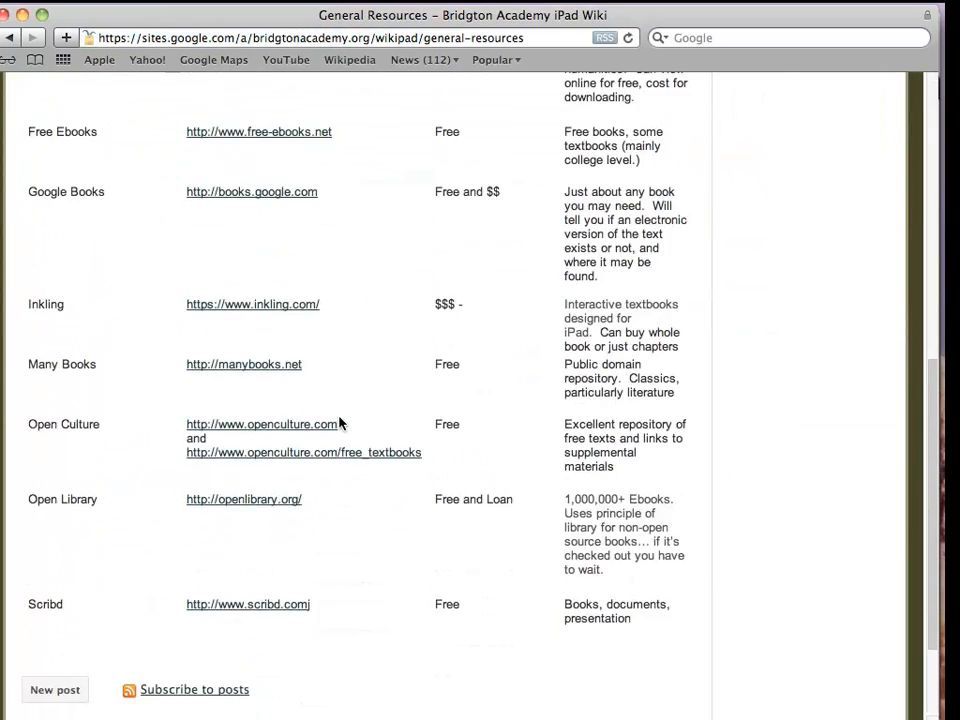
{"action": "scroll", "coordinate": [340, 422], "scroll_direction": "down", "scroll_amount": 3}
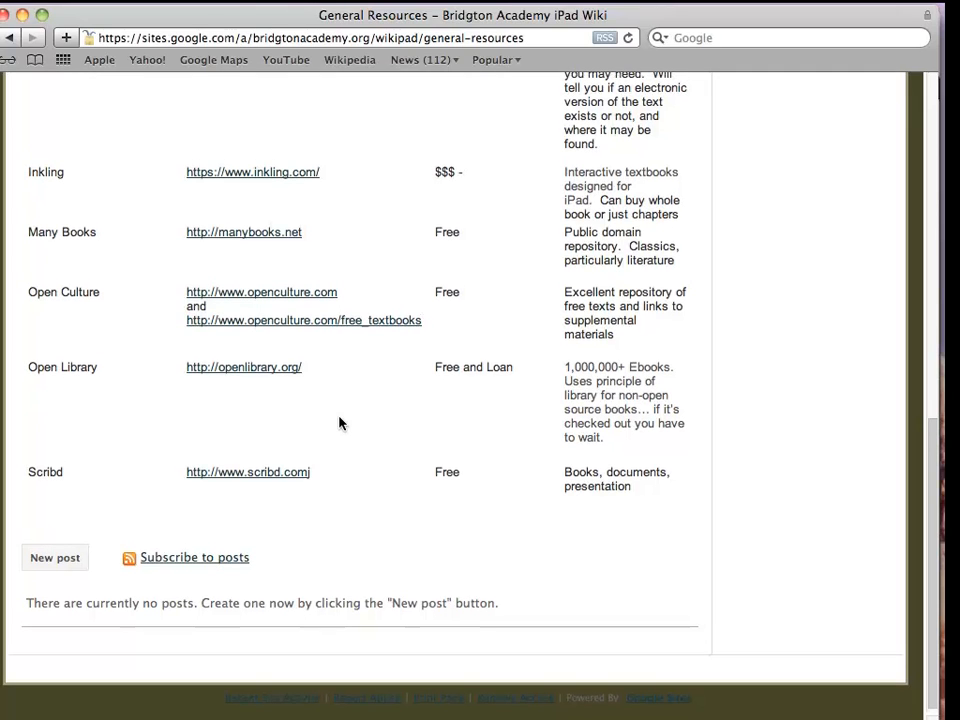
{"action": "scroll", "coordinate": [339, 423], "scroll_direction": "up", "scroll_amount": 15}
{"action": "mouse_move", "coordinate": [451, 292]}
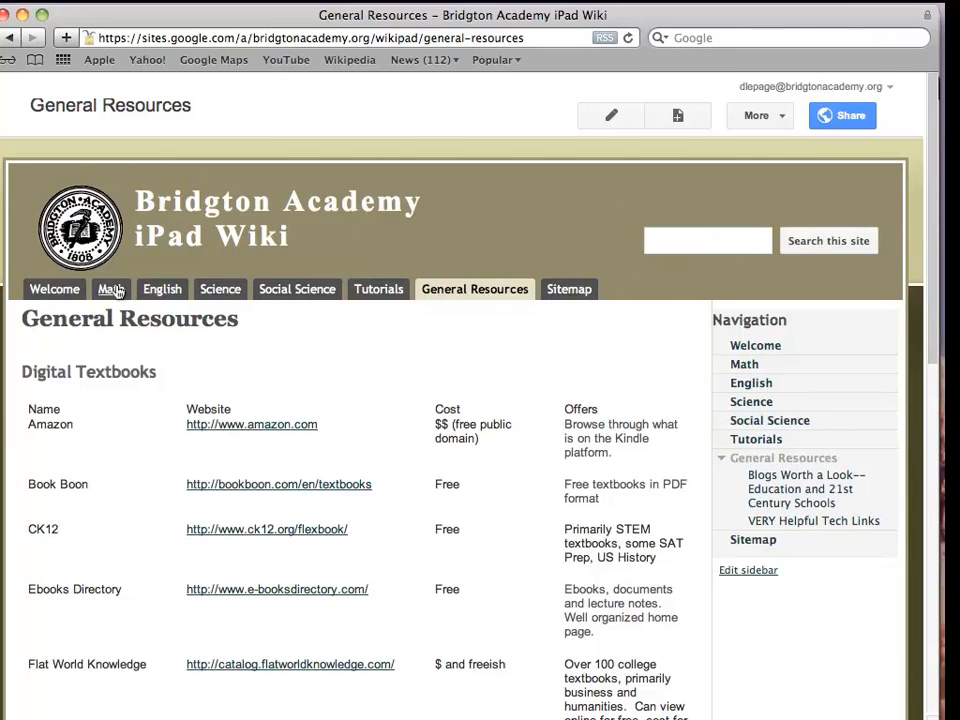
Start a new post on the wiki's Math page with the title "My First iPad Math Post"
{"action": "left_click", "coordinate": [111, 289]}
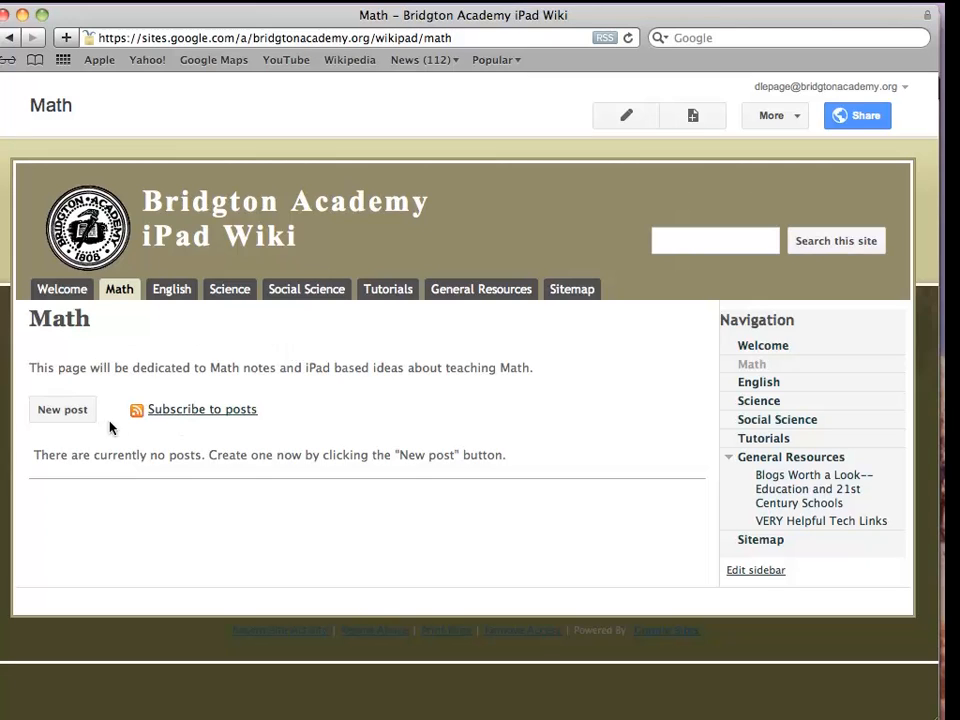
{"action": "left_click", "coordinate": [66, 412]}
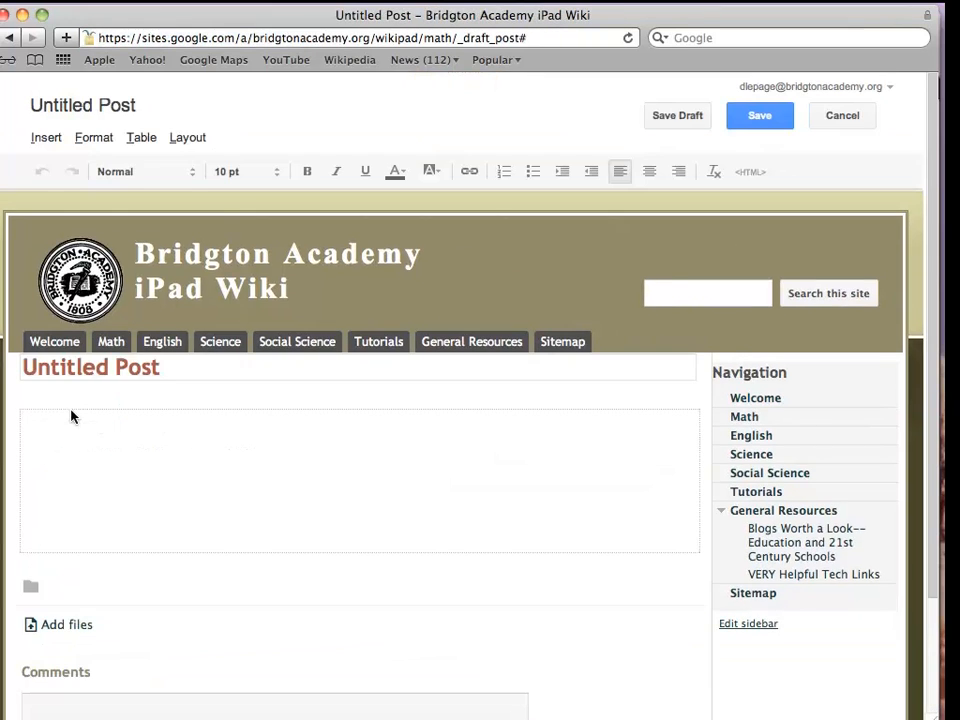
{"action": "triple_click", "coordinate": [178, 368]}
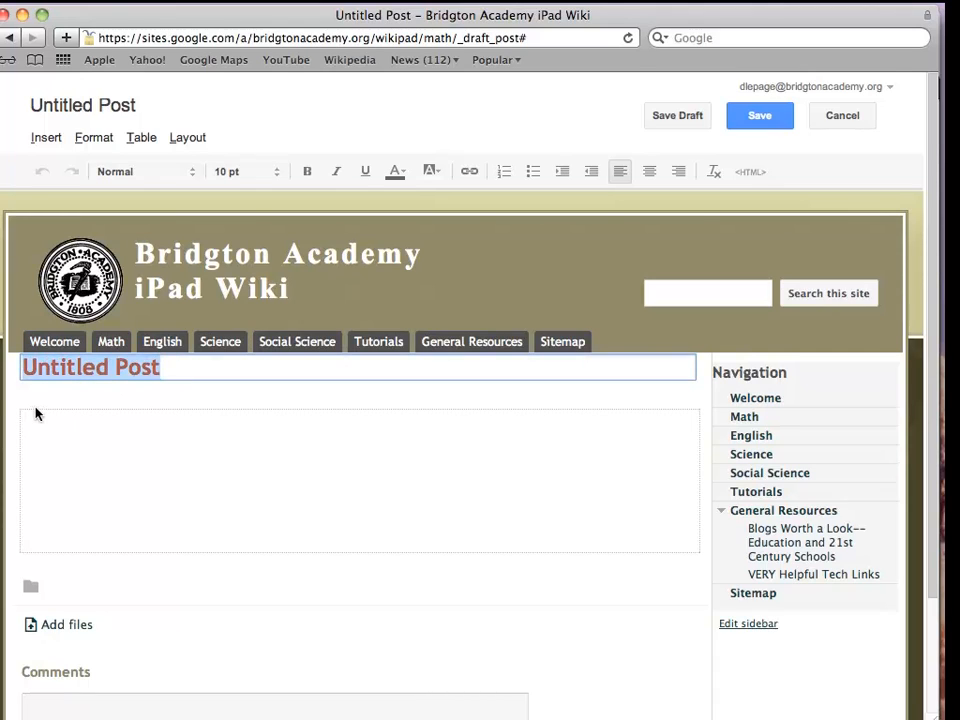
{"action": "type", "text": "My Fir"}
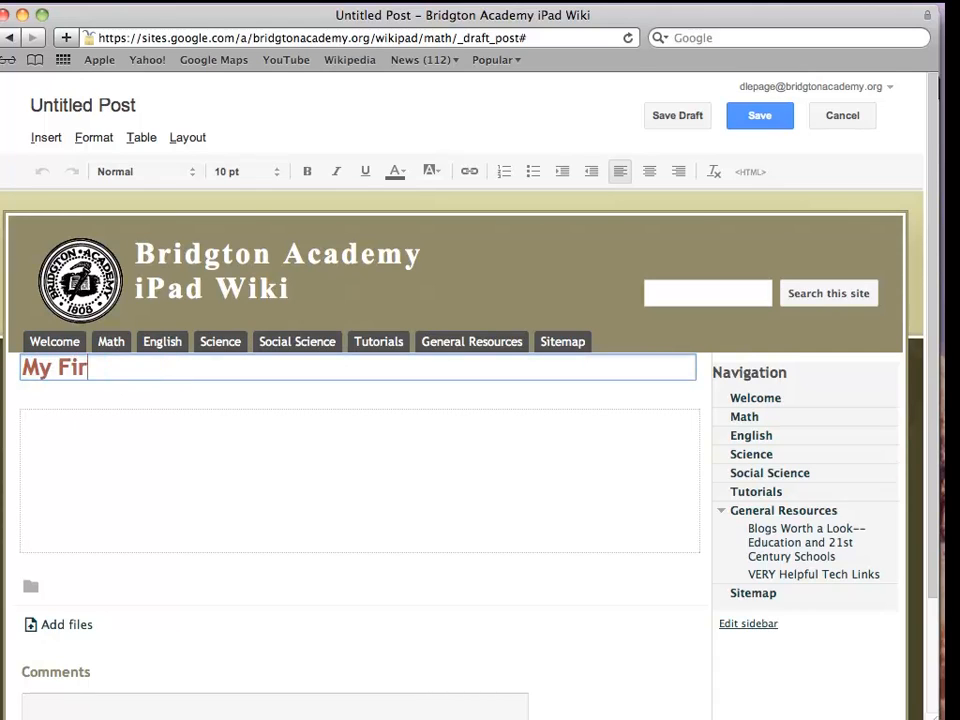
{"action": "type", "text": "st iPad "}
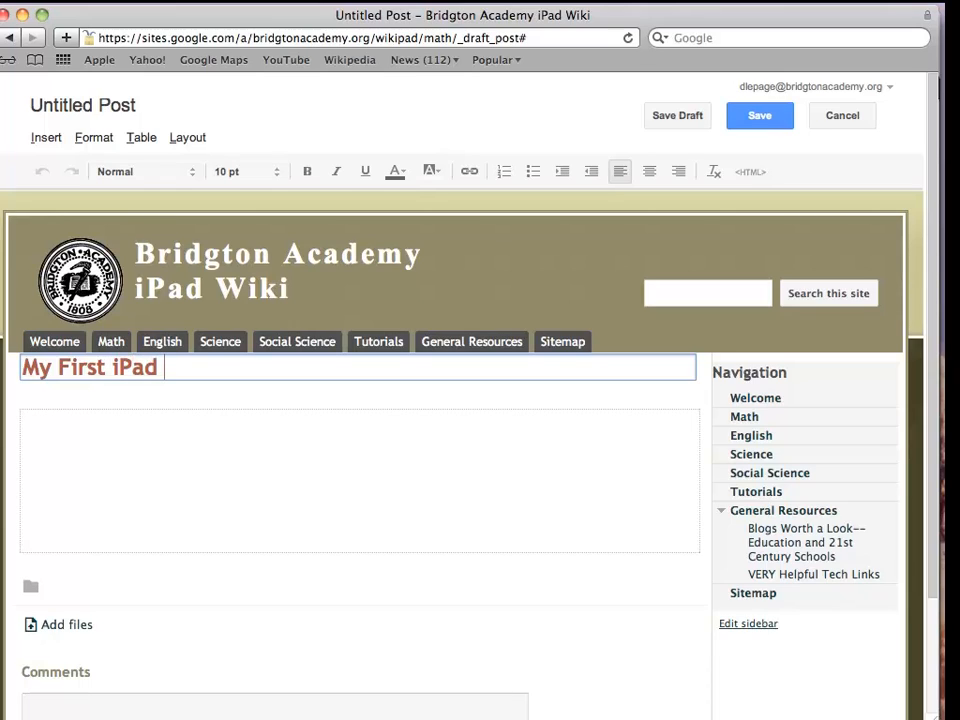
{"action": "type", "text": "Math Post"}
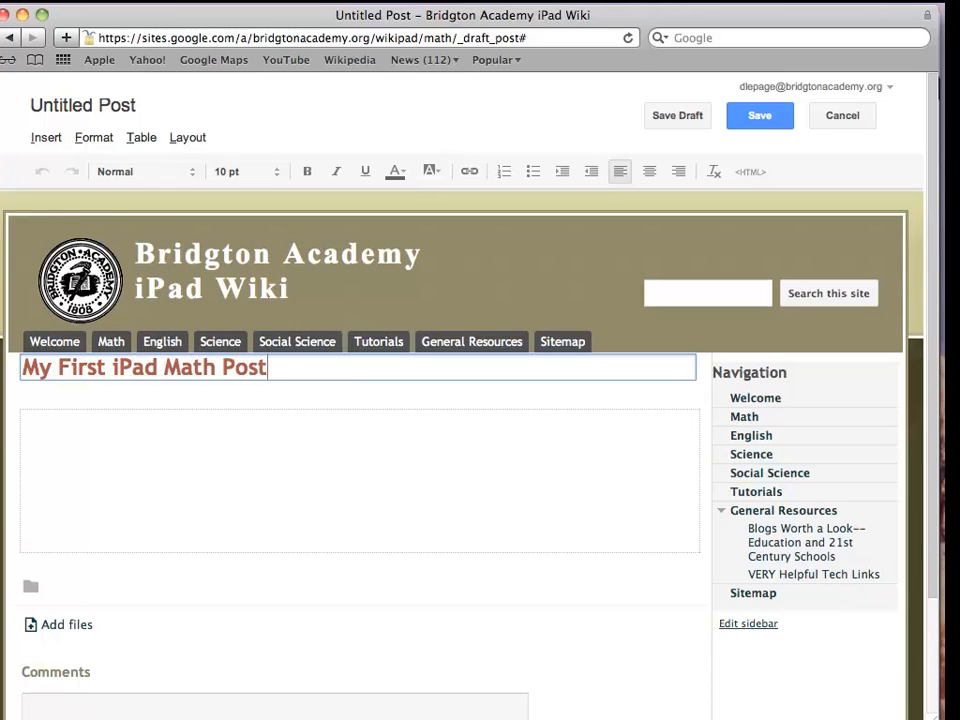
Write "Here is helpful notes for the Math department" as the post's body and save the post
{"action": "left_click", "coordinate": [113, 482]}
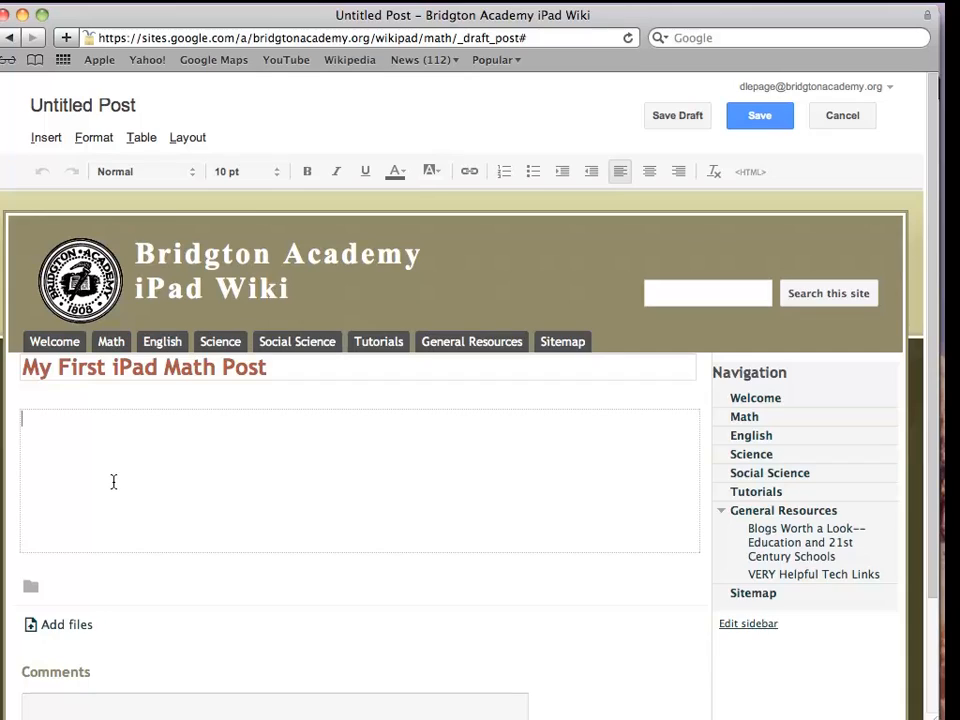
{"action": "type", "text": "Here is helpful"}
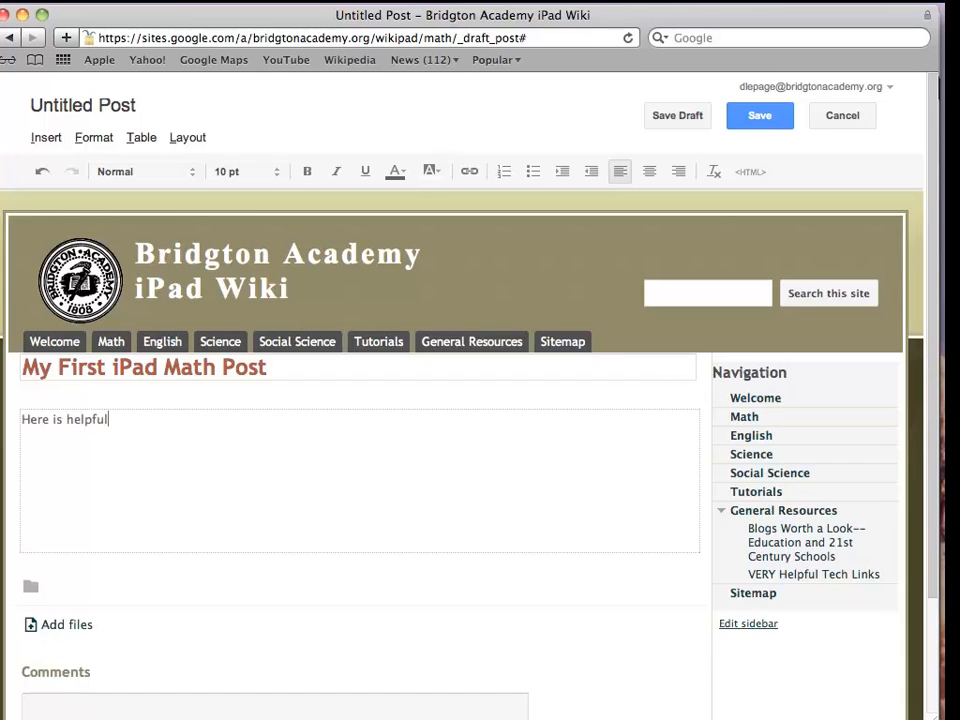
{"action": "type", "text": " notes for the Math depar"}
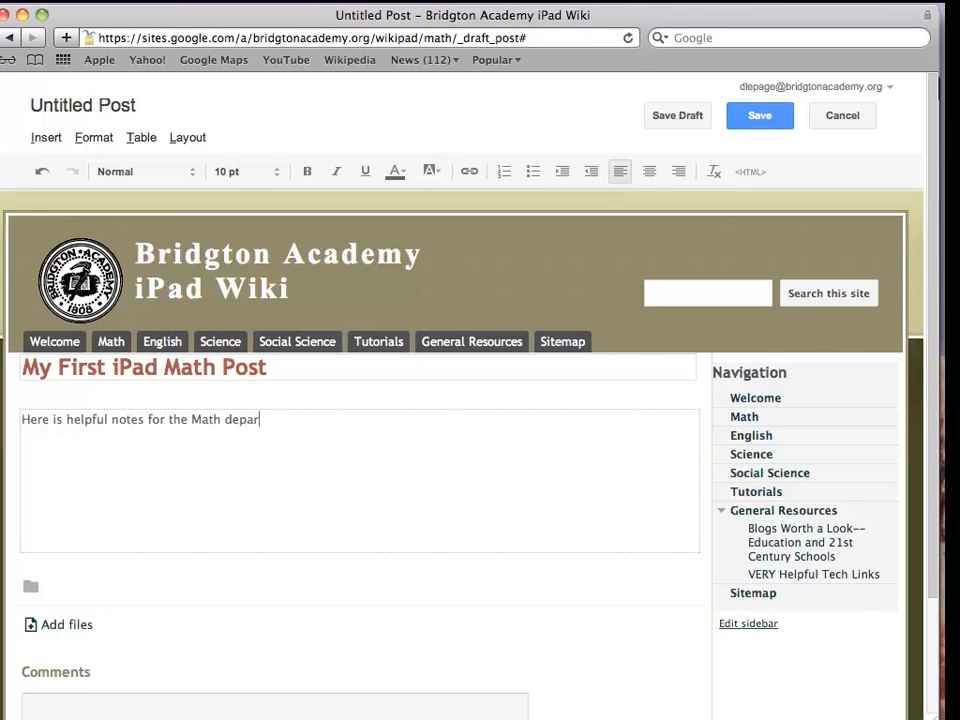
{"action": "type", "text": "mtnet"}
{"action": "key", "text": "BackSpace"}
{"action": "key", "text": "BackSpace"}
{"action": "key", "text": "BackSpace"}
{"action": "key", "text": "BackSpace"}
{"action": "key", "text": "BackSpace"}
{"action": "type", "text": "tment"}
{"action": "left_click", "coordinate": [765, 124]}
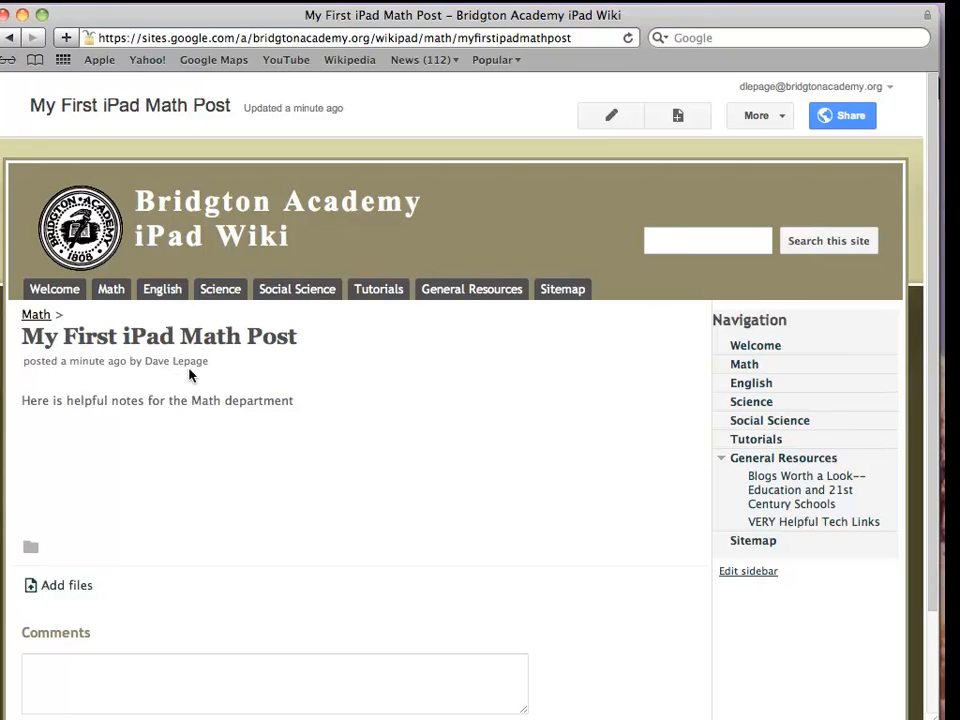
Look over the English, Science and Social Science pages, and check the new post on the Math page
{"action": "mouse_move", "coordinate": [456, 300]}
{"action": "left_click", "coordinate": [162, 291]}
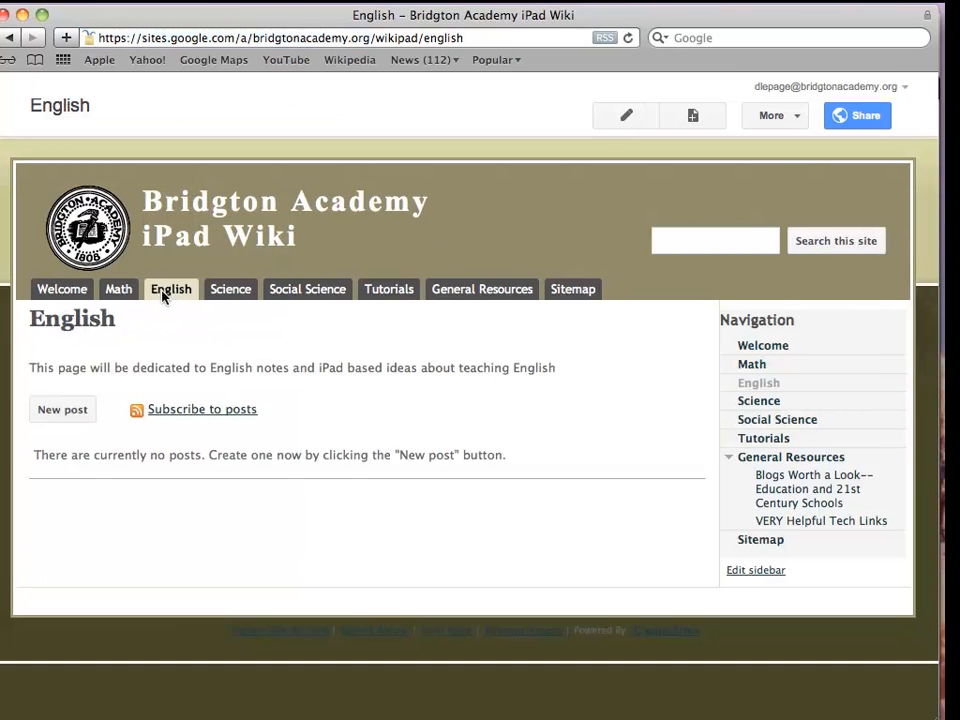
{"action": "left_click", "coordinate": [229, 289]}
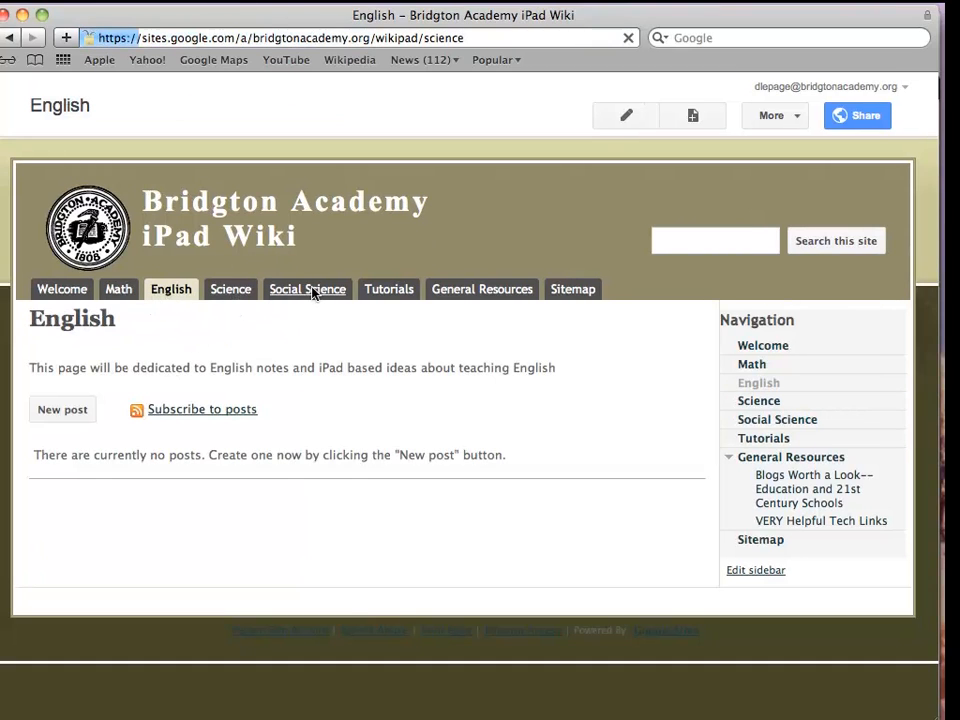
{"action": "left_click", "coordinate": [310, 292]}
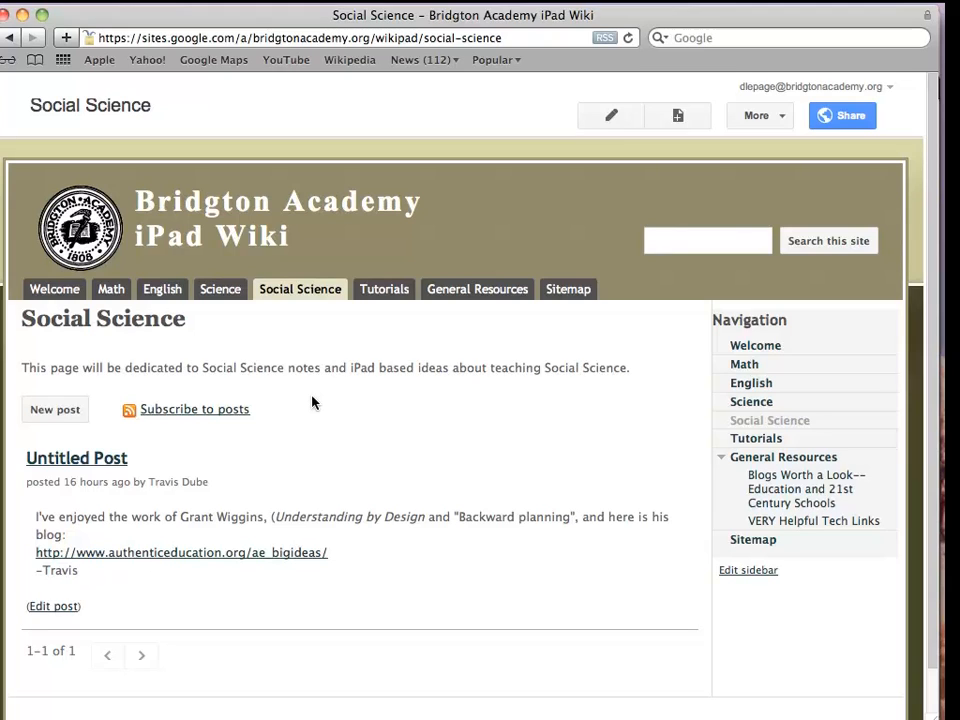
{"action": "scroll", "coordinate": [308, 428], "scroll_direction": "down", "scroll_amount": 2}
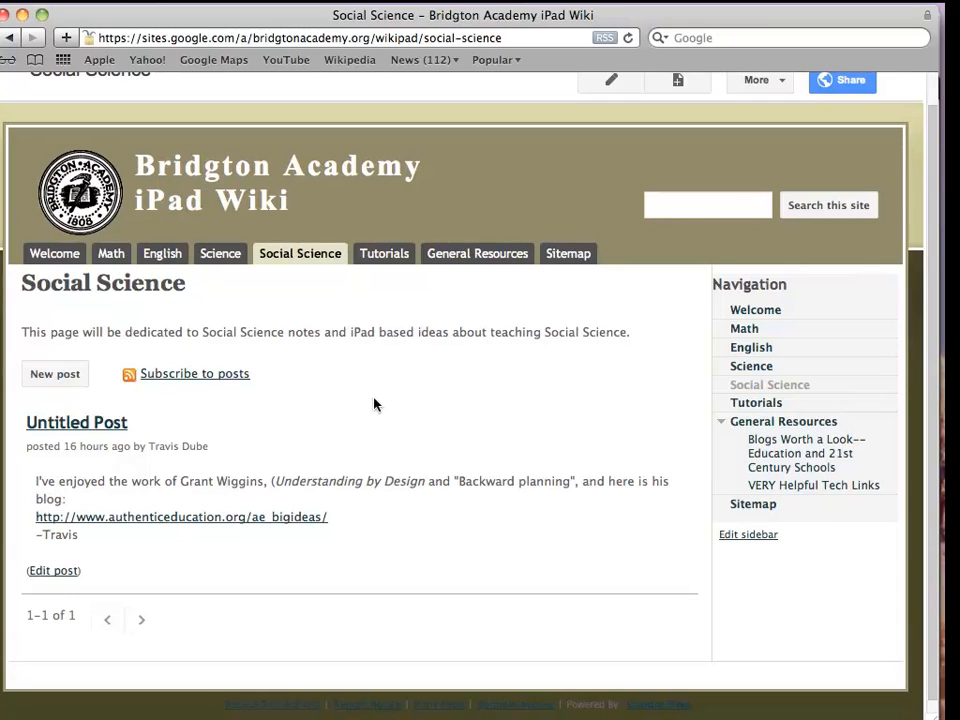
{"action": "left_click", "coordinate": [112, 256]}
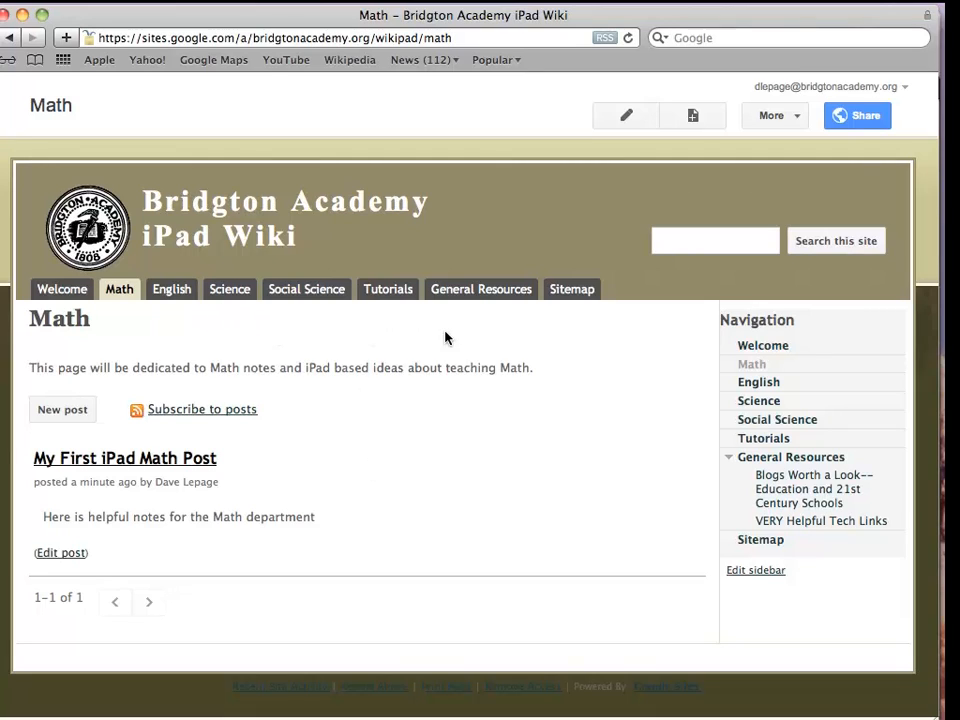
Open the General Resources page for editing, review its Digital Textbooks table and save the page
{"action": "mouse_move", "coordinate": [470, 298]}
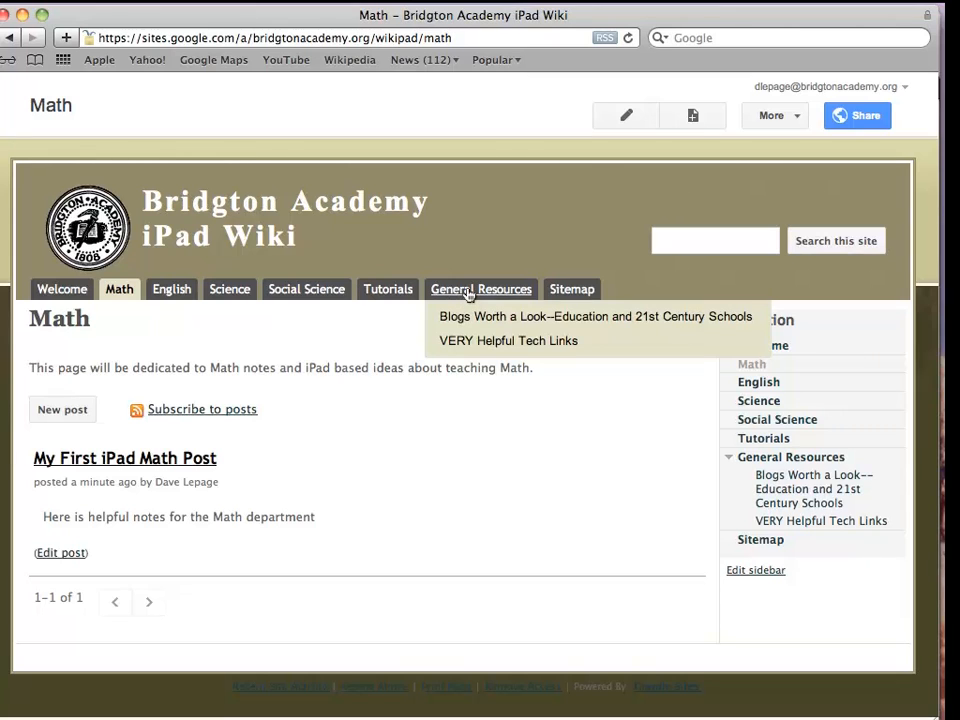
{"action": "left_click", "coordinate": [468, 292]}
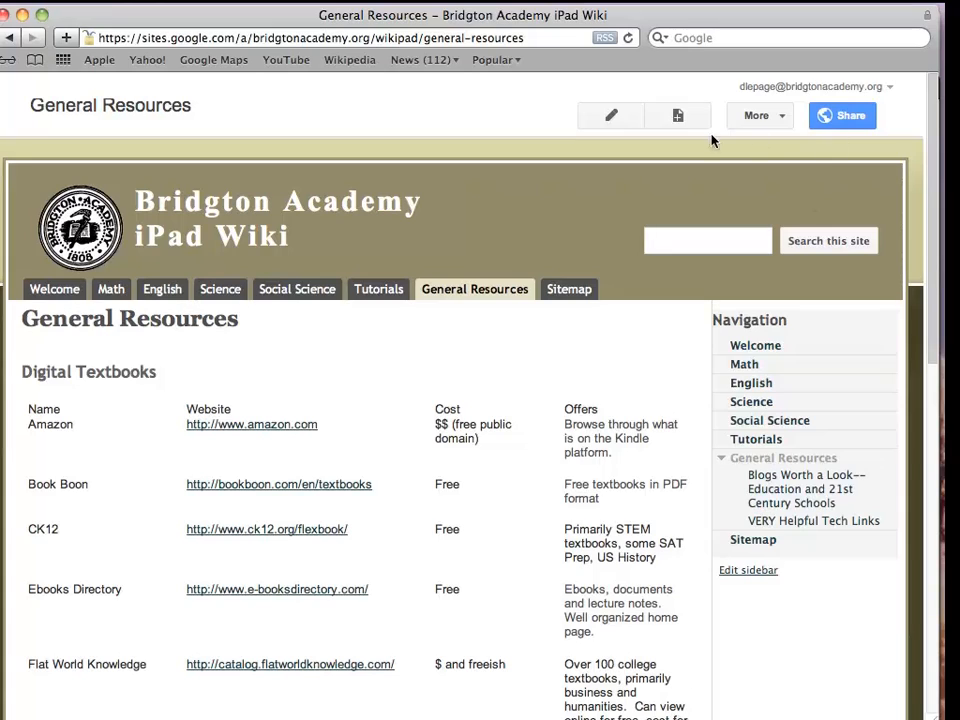
{"action": "left_click", "coordinate": [613, 117]}
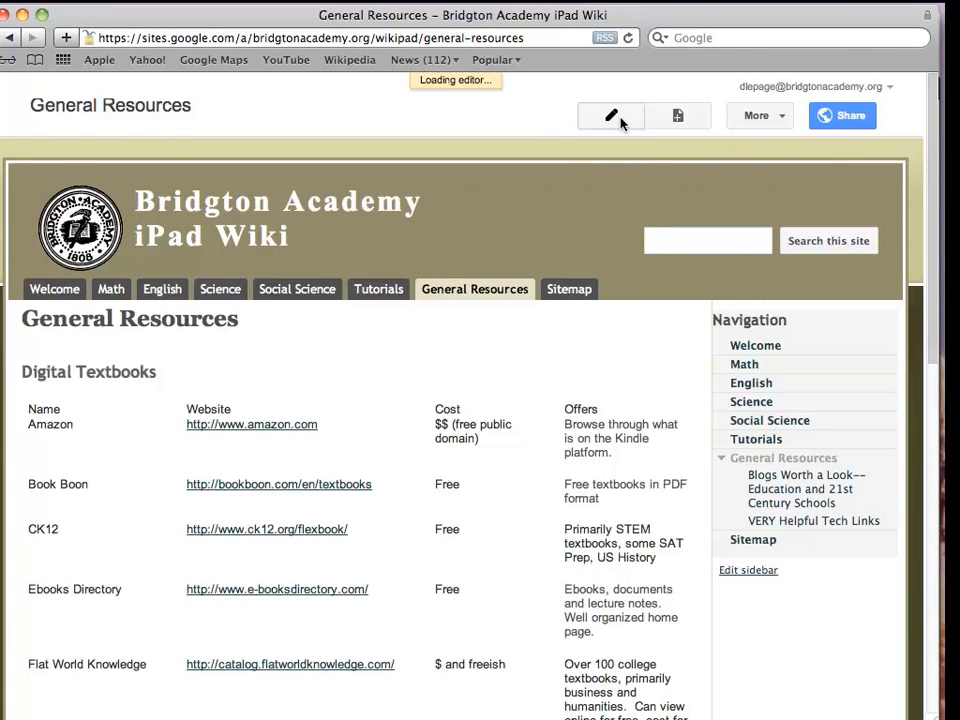
{"action": "scroll", "coordinate": [298, 494], "scroll_direction": "down", "scroll_amount": 5}
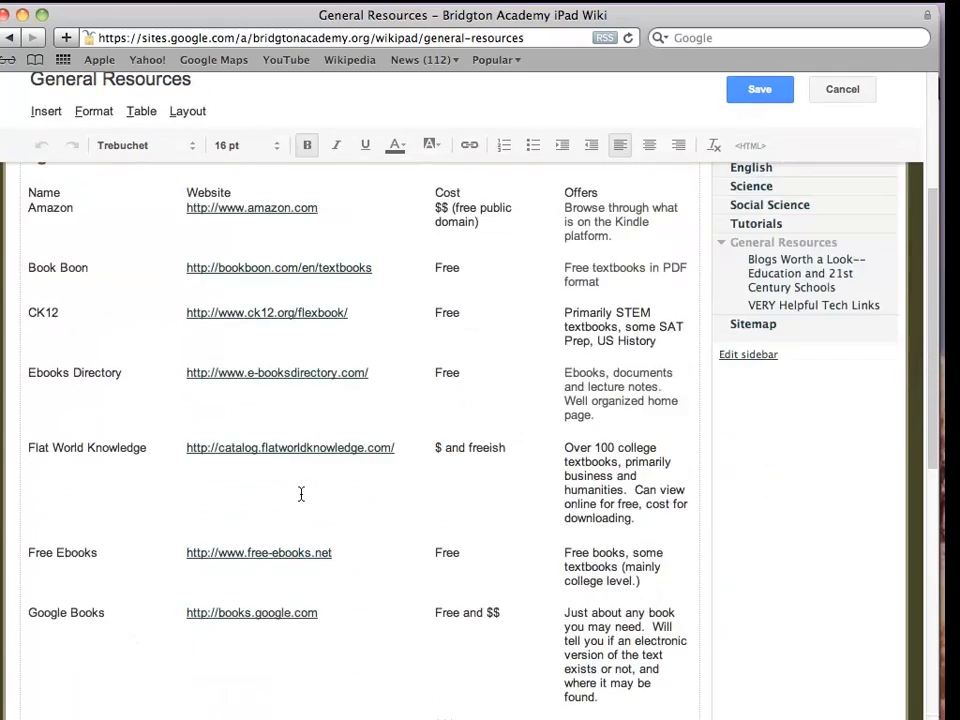
{"action": "scroll", "coordinate": [300, 495], "scroll_direction": "down", "scroll_amount": 15}
{"action": "scroll", "coordinate": [356, 408], "scroll_direction": "up", "scroll_amount": 11}
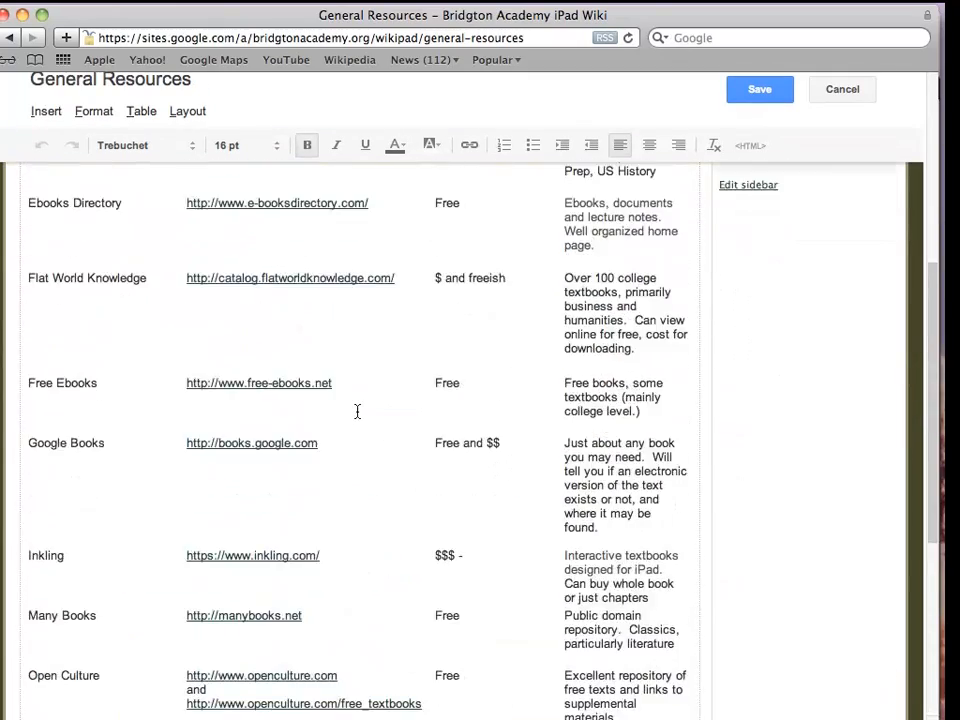
{"action": "scroll", "coordinate": [357, 411], "scroll_direction": "up", "scroll_amount": 10}
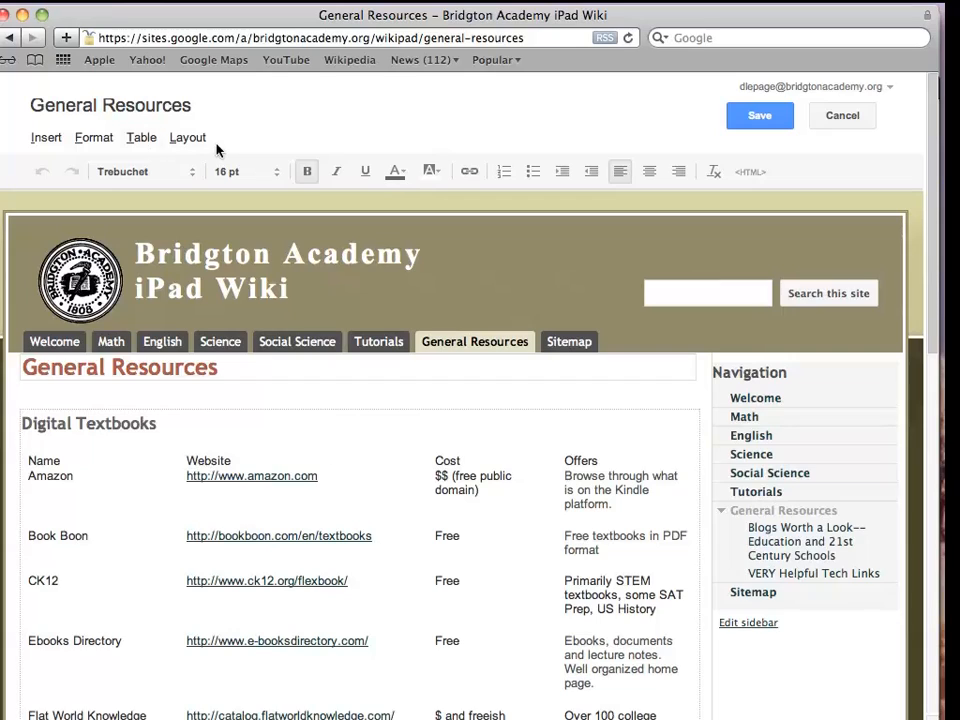
{"action": "left_click", "coordinate": [755, 122]}
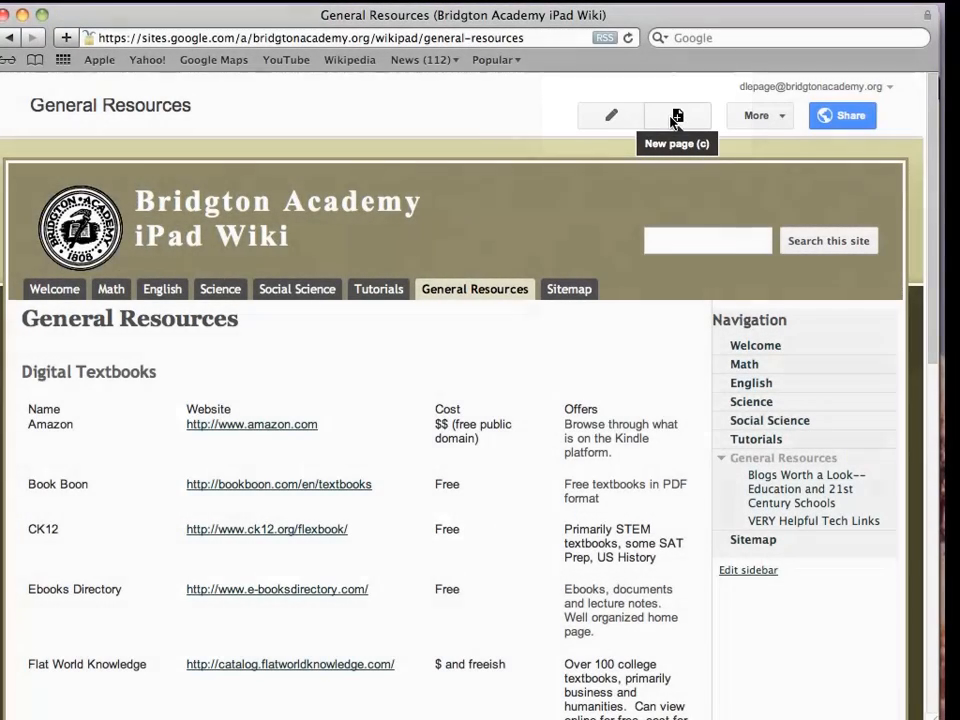
Start a new page in the wiki and name it "iPad Research Resources"
{"action": "left_click", "coordinate": [673, 118]}
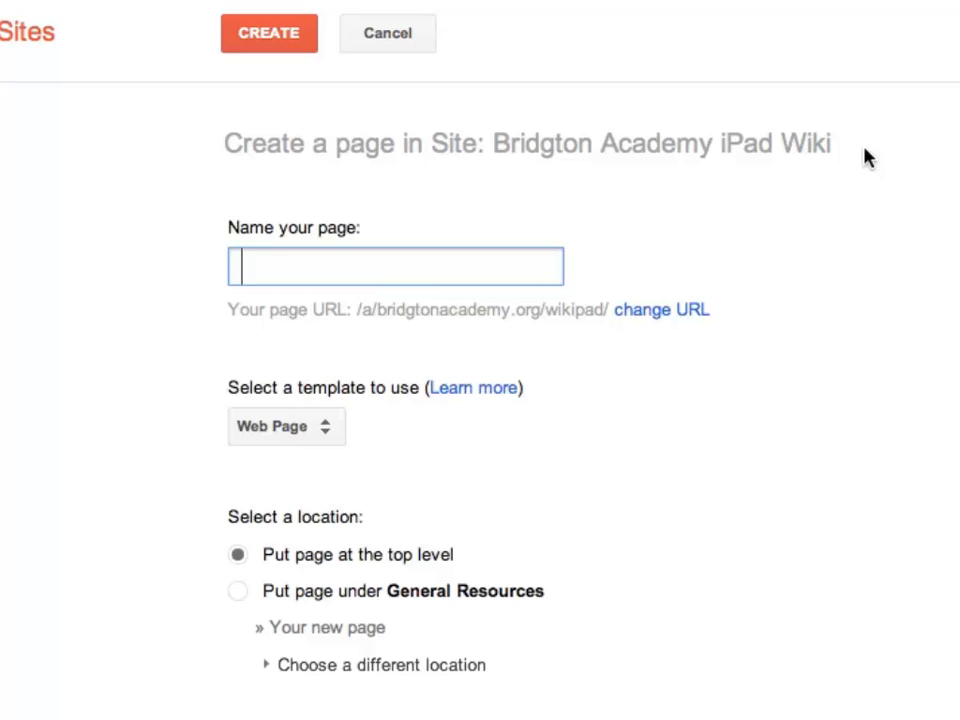
{"action": "type", "text": "iPad "}
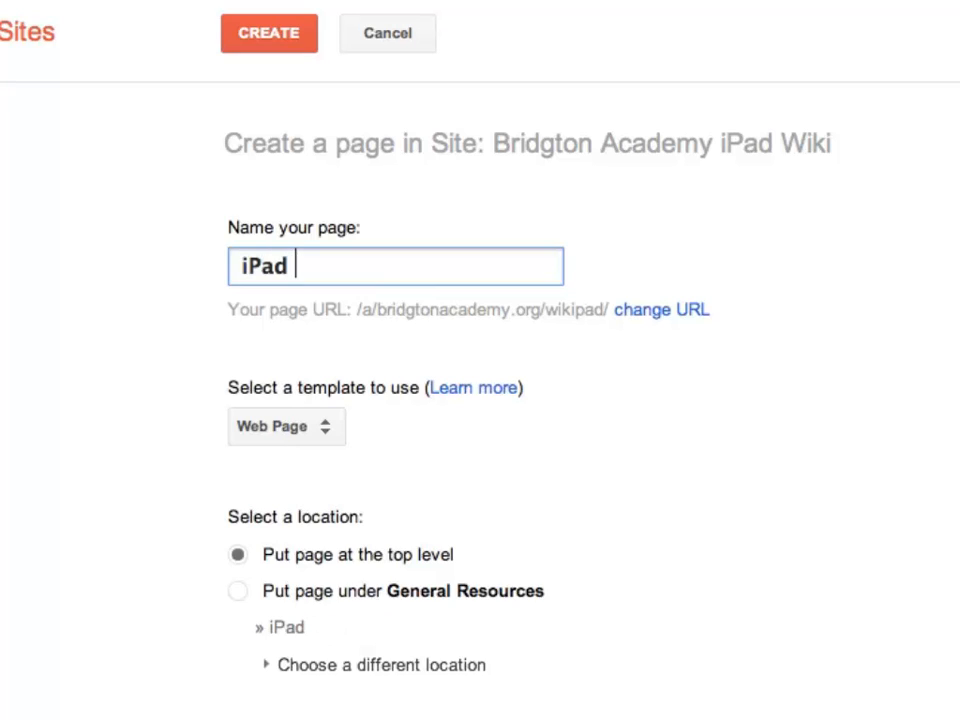
{"action": "type", "text": "Re"}
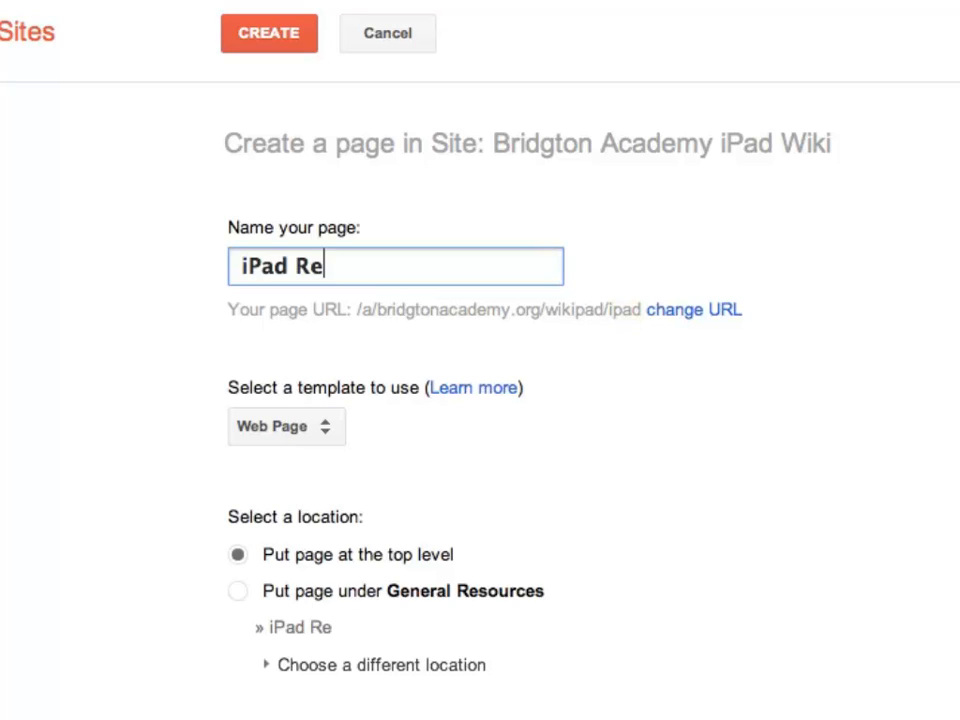
{"action": "type", "text": "search "}
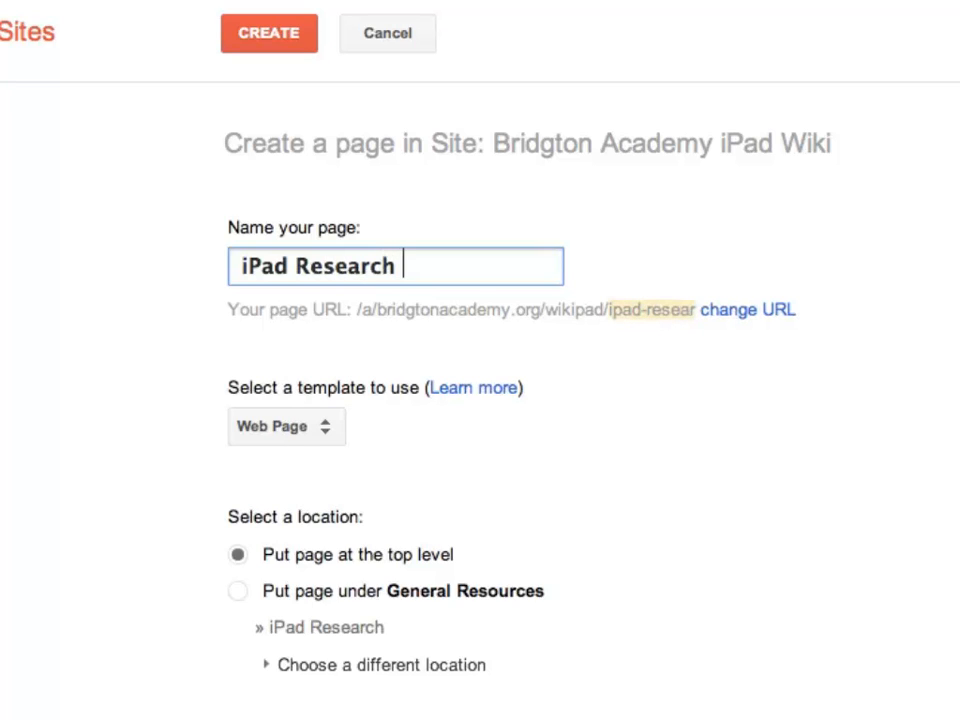
{"action": "type", "text": "Re"}
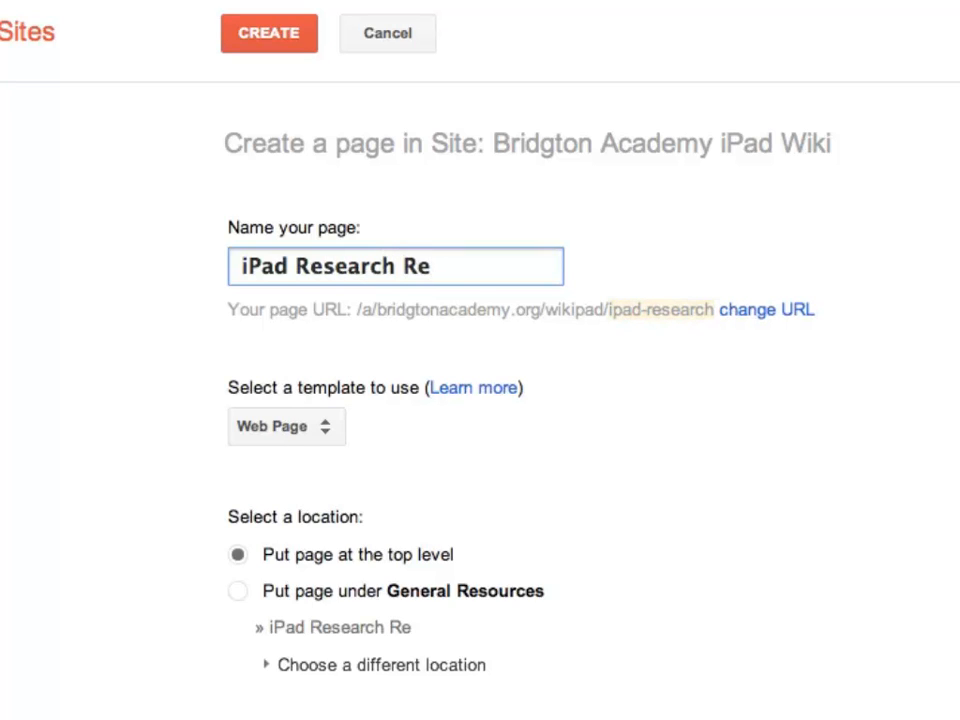
{"action": "type", "text": "sources"}
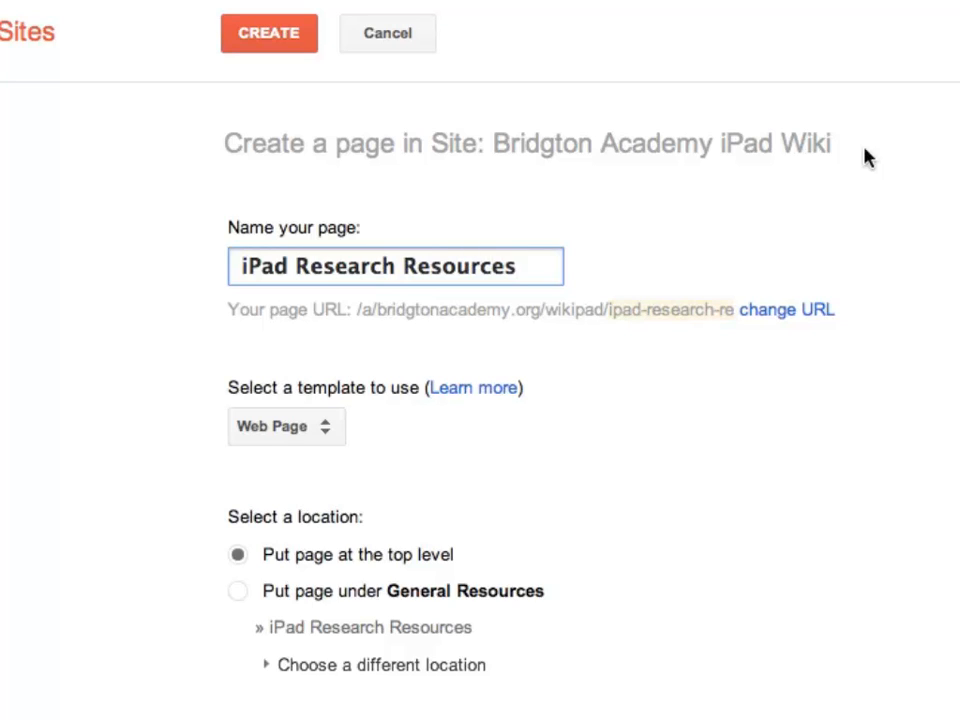
Choose the Web Page template, place the new page under General Resources and create it
{"action": "left_click", "coordinate": [293, 427]}
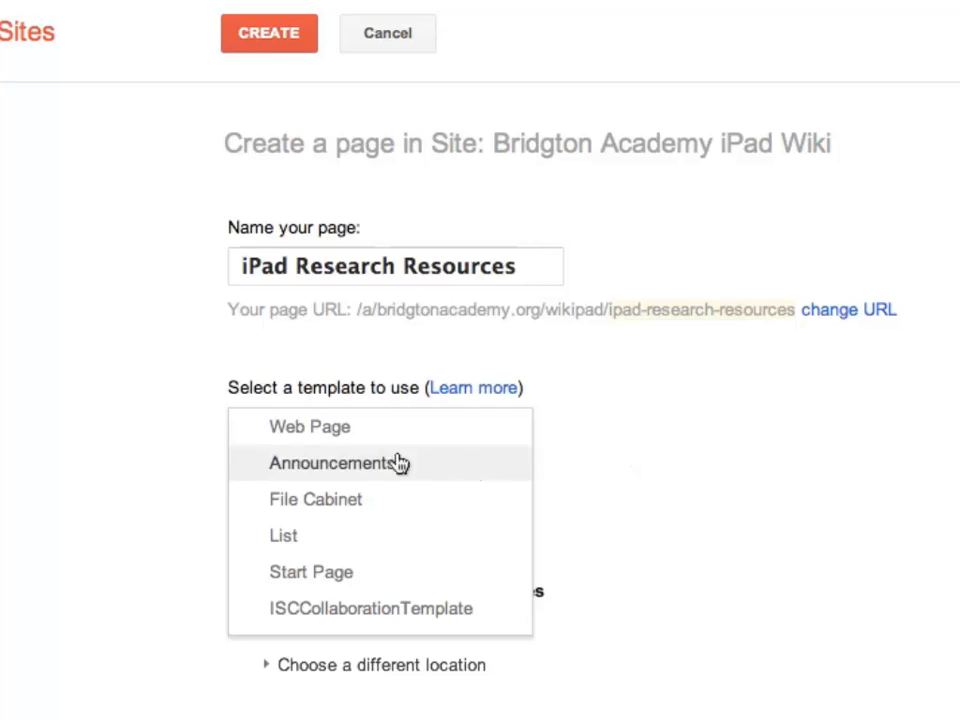
{"action": "left_click", "coordinate": [321, 428]}
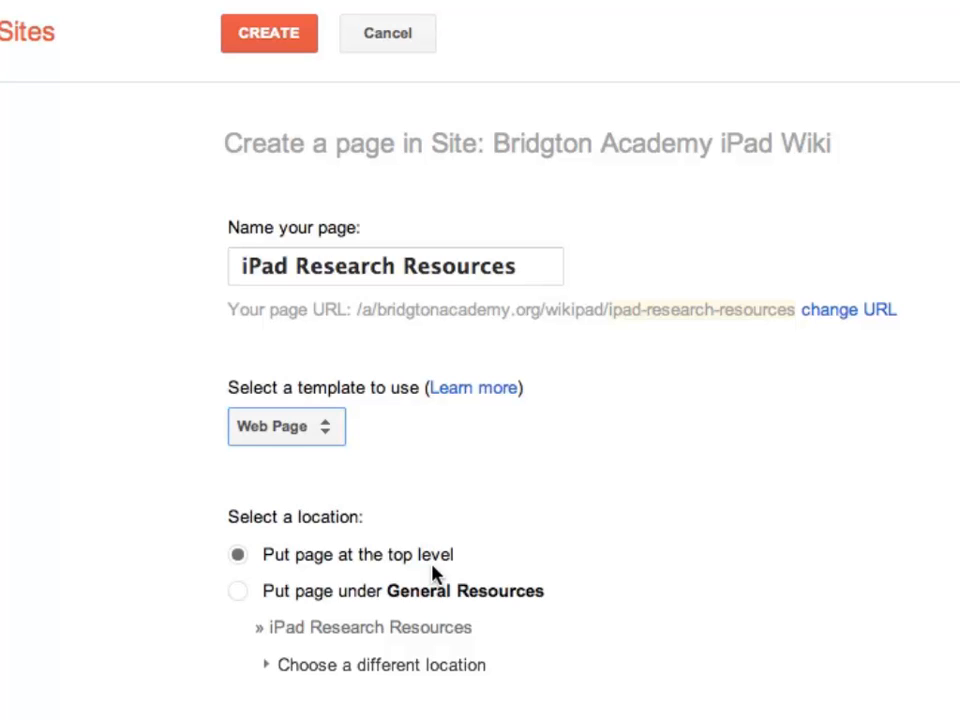
{"action": "left_click", "coordinate": [237, 591]}
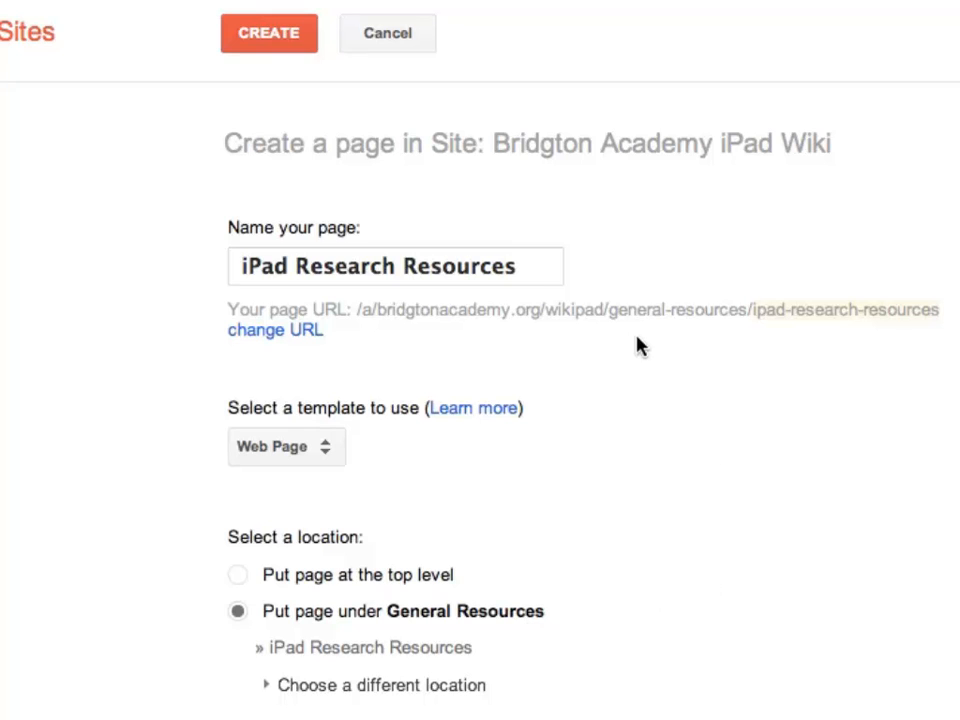
{"action": "left_click", "coordinate": [272, 36]}
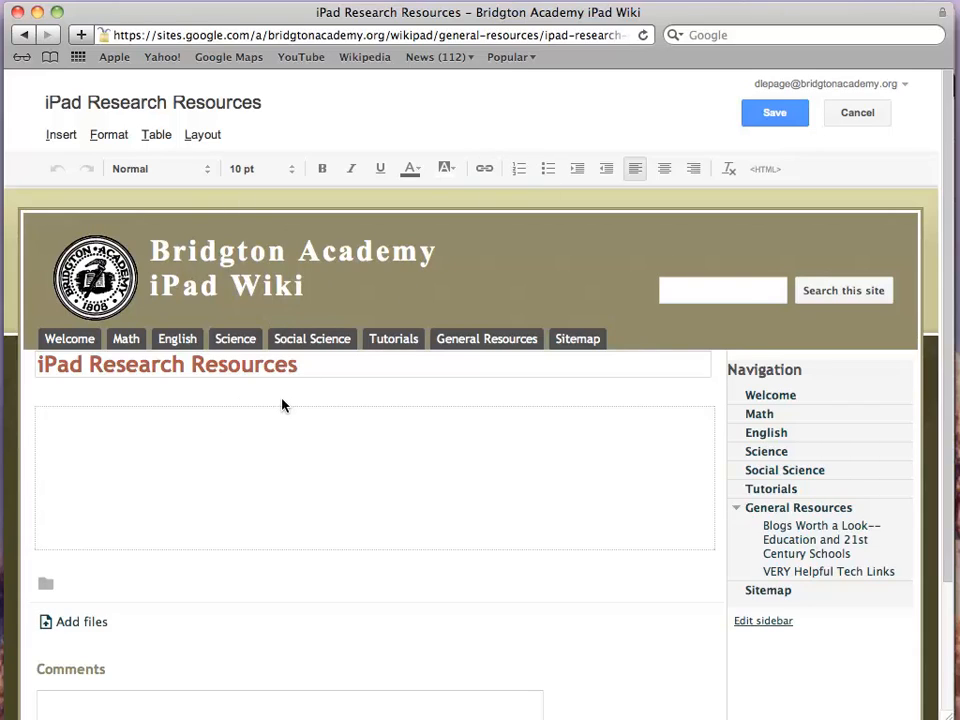
Write "Here is the content for this page" as the new page's body and save the page
{"action": "type", "text": "Here si"}
{"action": "type", "text": " the"}
{"action": "key", "text": "BackSpace"}
{"action": "key", "text": "BackSpace"}
{"action": "key", "text": "BackSpace"}
{"action": "key", "text": "BackSpace"}
{"action": "key", "text": "BackSpace"}
{"action": "key", "text": "BackSpace"}
{"action": "key", "text": "BackSpace"}
{"action": "type", "text": "is the co"}
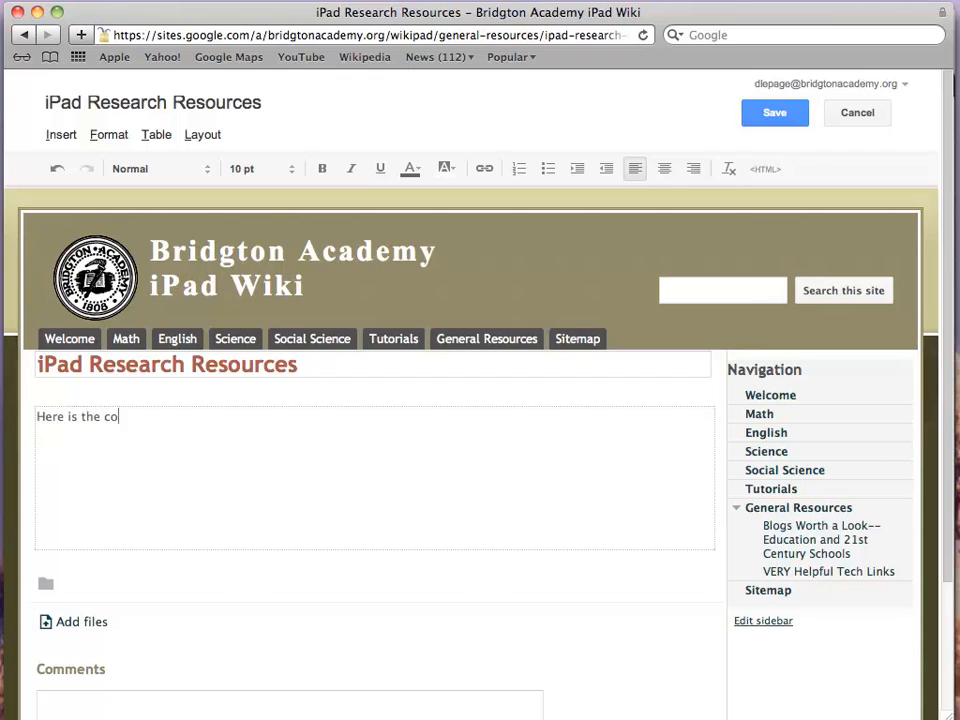
{"action": "type", "text": "ntent for this page"}
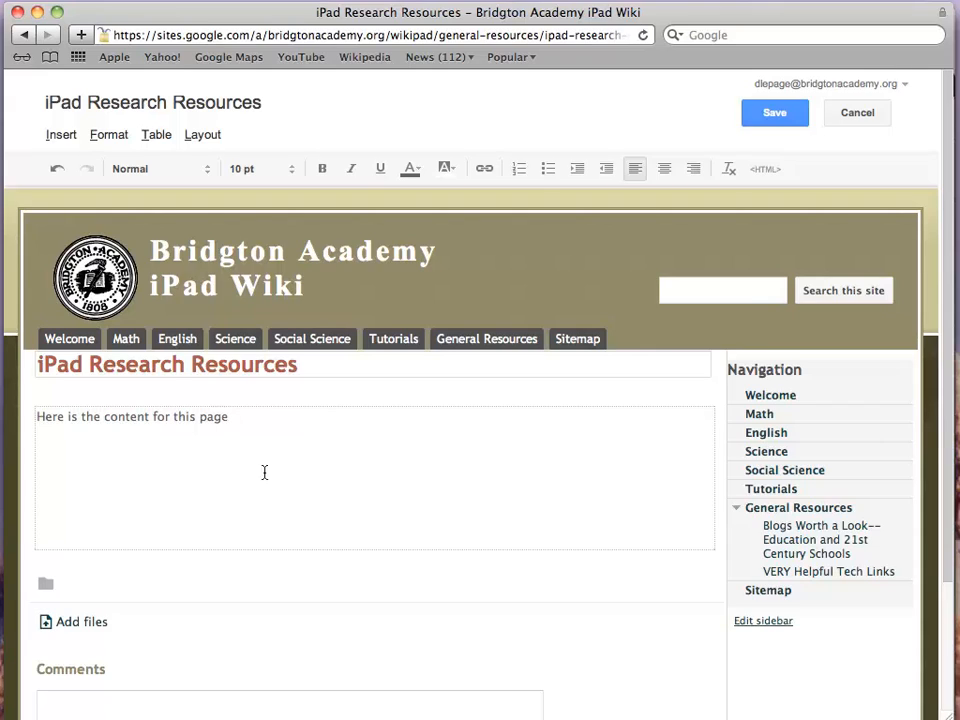
{"action": "left_click", "coordinate": [775, 112]}
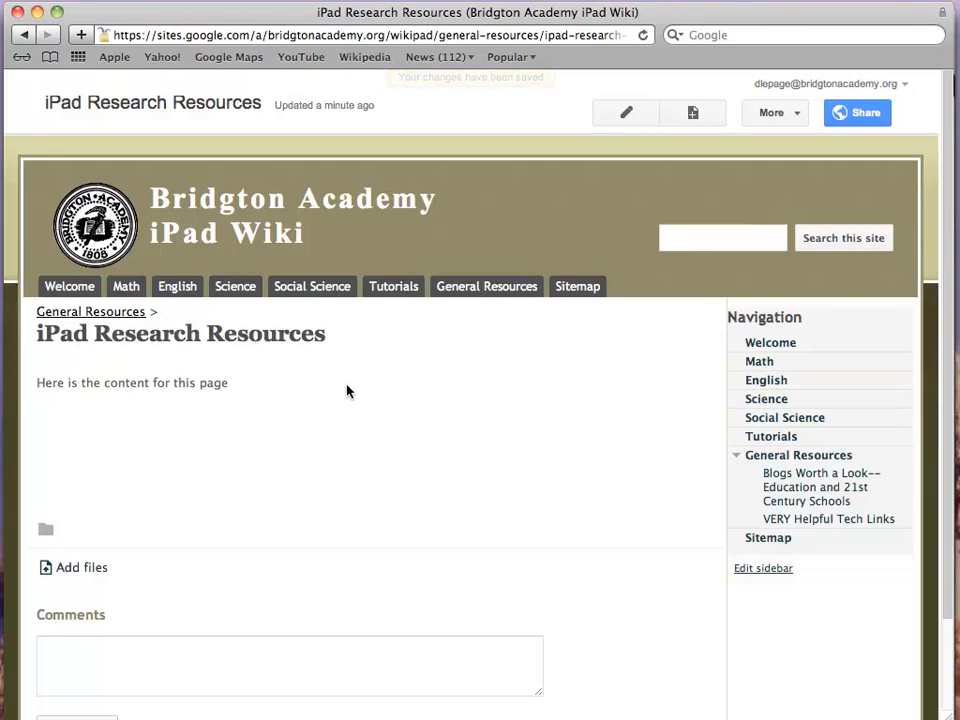
Go to the Math page and, from there, open the site layout settings in the site management area
{"action": "left_click", "coordinate": [126, 294]}
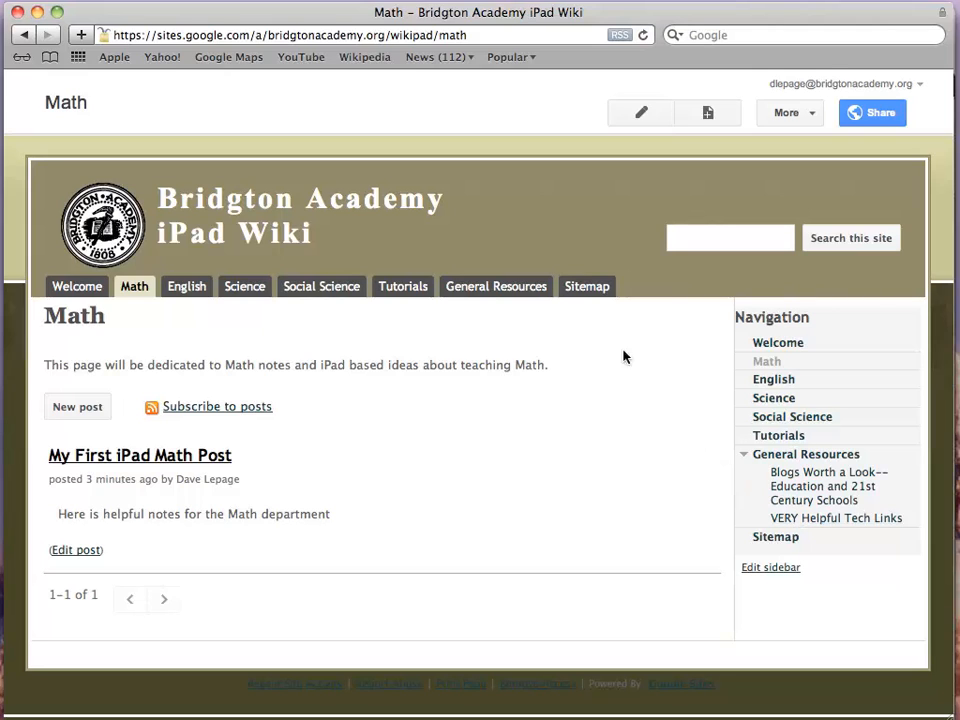
{"action": "mouse_move", "coordinate": [500, 294]}
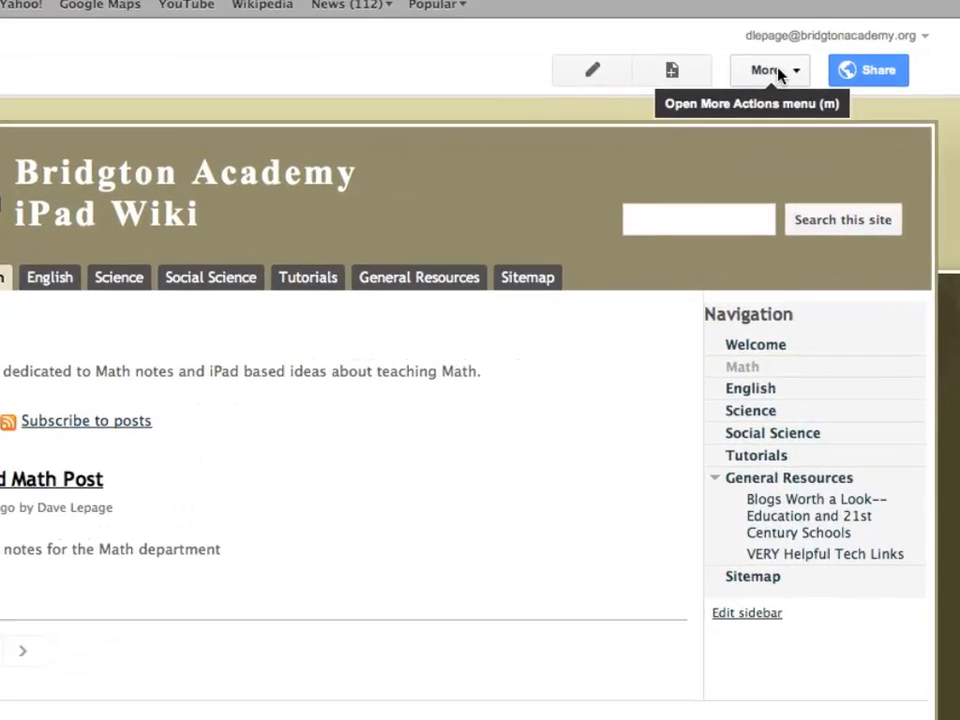
{"action": "left_click", "coordinate": [795, 113]}
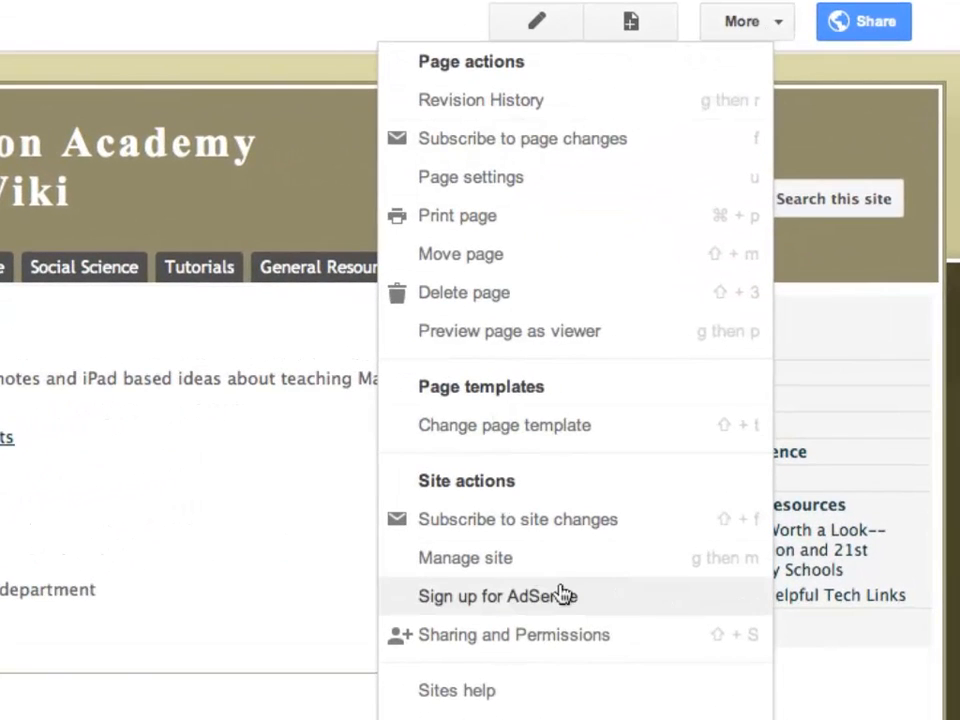
{"action": "left_click", "coordinate": [453, 558]}
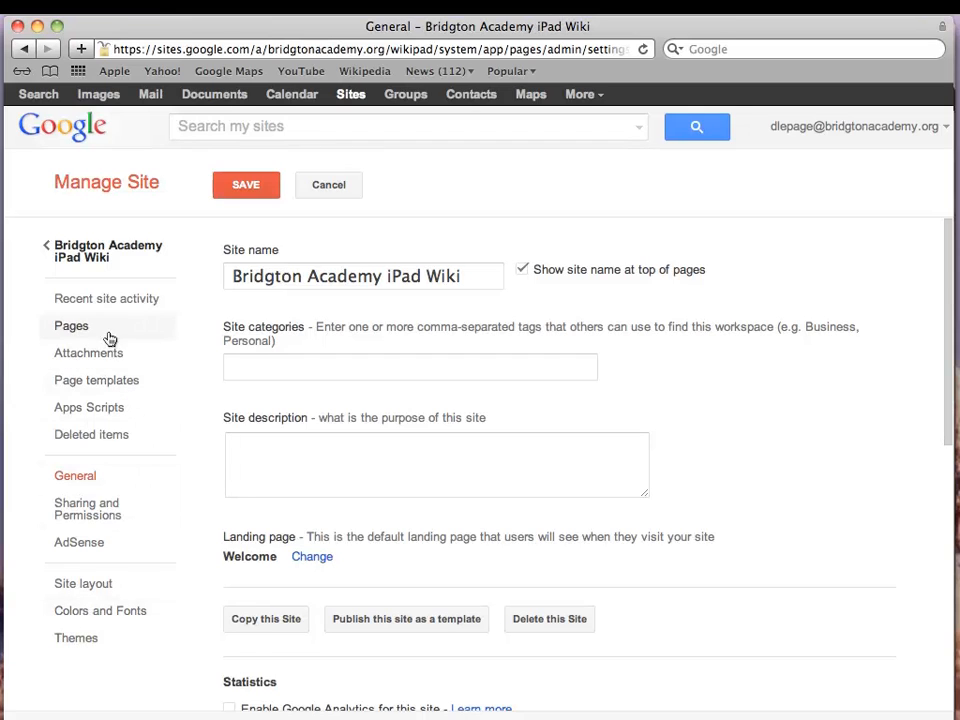
{"action": "left_click", "coordinate": [104, 584]}
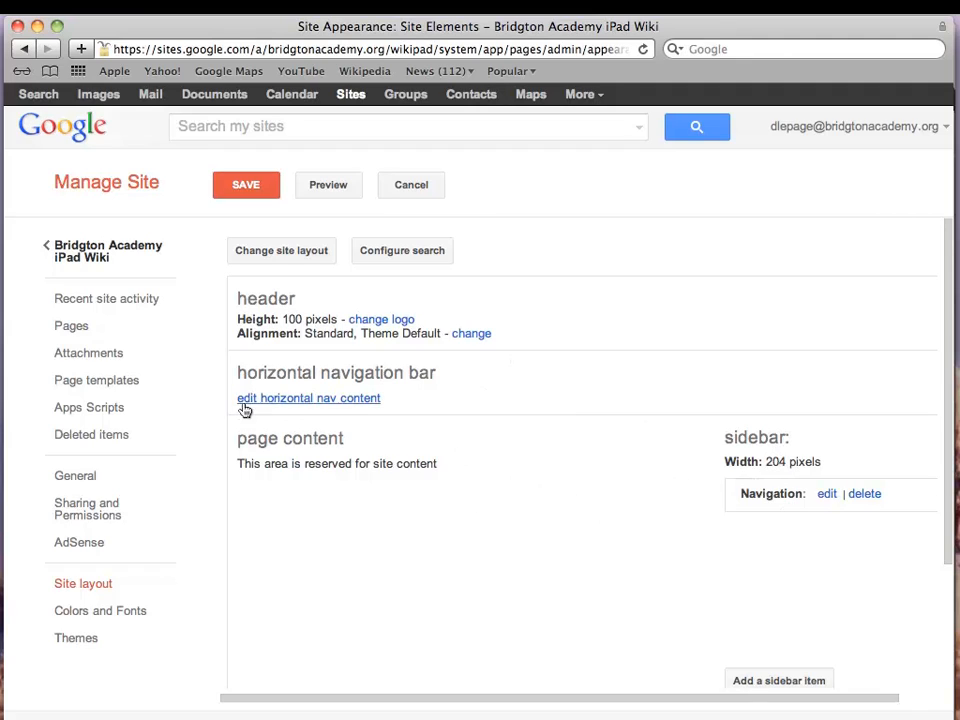
Add the iPad Research Resources page from under General Resources to the sidebar navigation's page list
{"action": "left_click", "coordinate": [825, 495]}
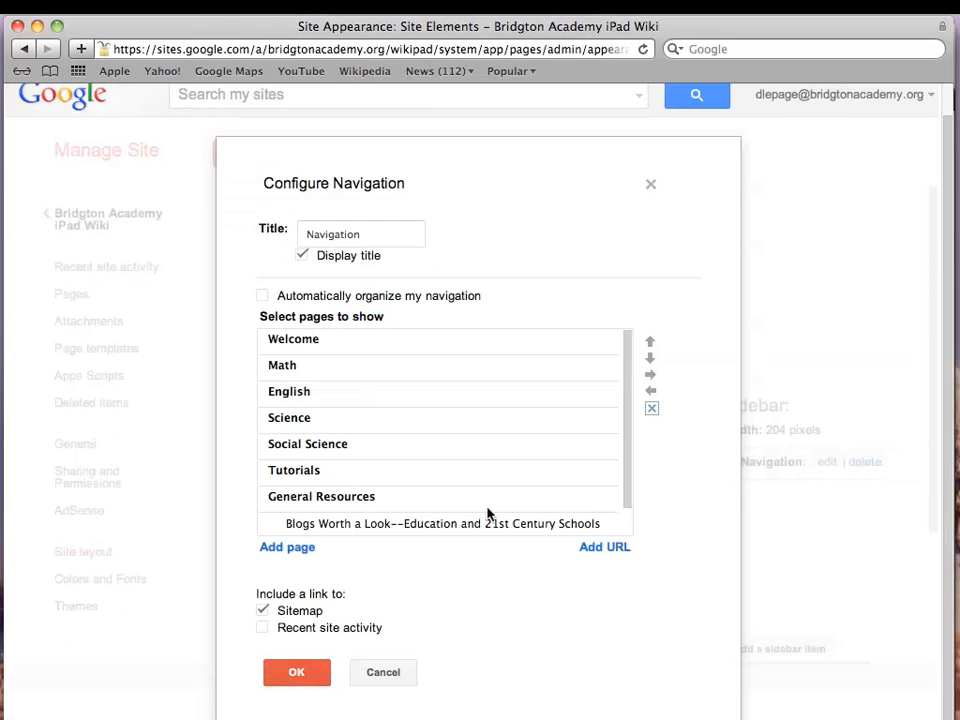
{"action": "left_click", "coordinate": [289, 548]}
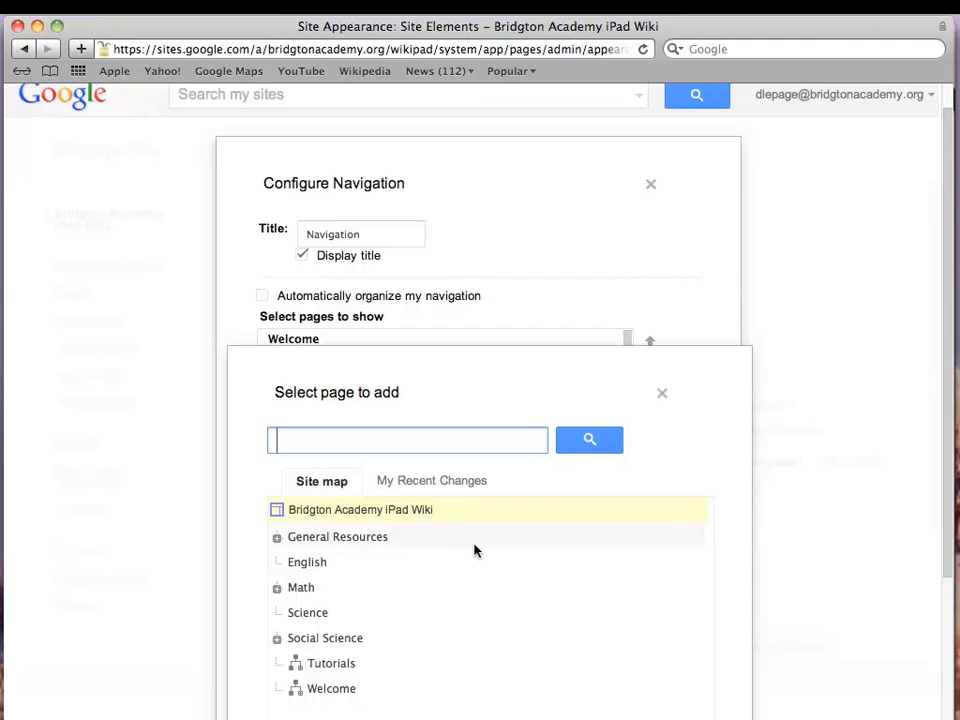
{"action": "scroll", "coordinate": [799, 443], "scroll_direction": "down", "scroll_amount": 4}
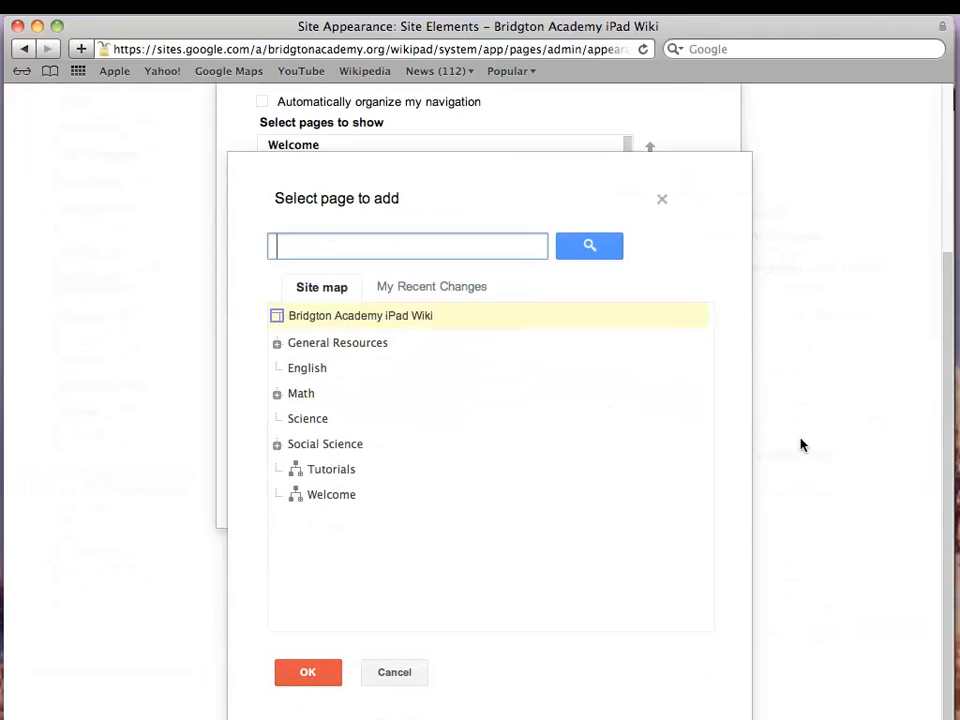
{"action": "left_click", "coordinate": [277, 344]}
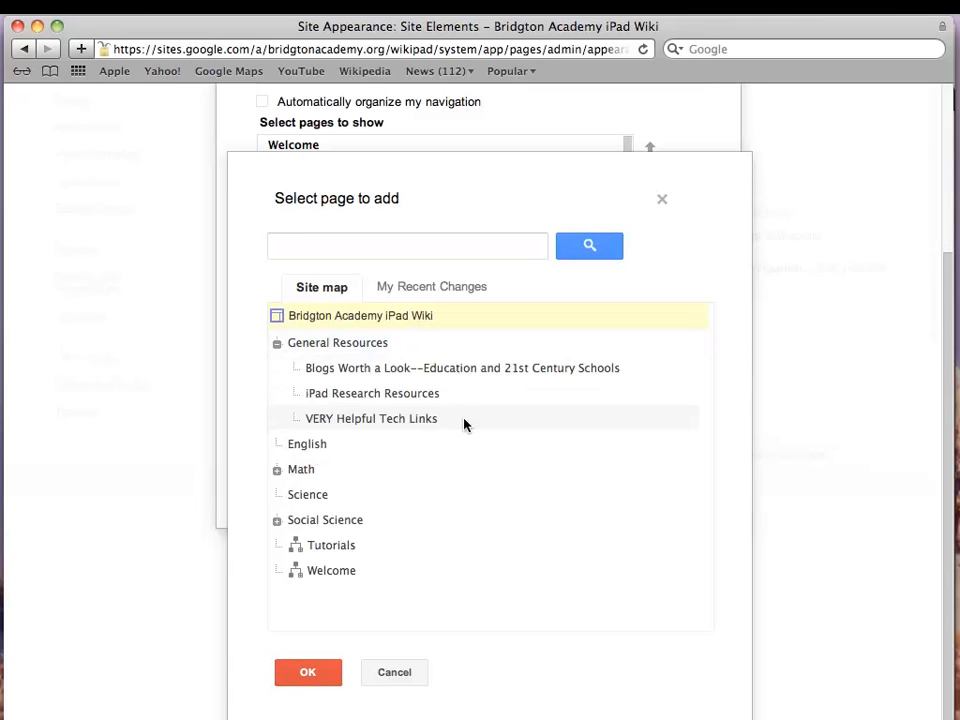
{"action": "left_click", "coordinate": [370, 397]}
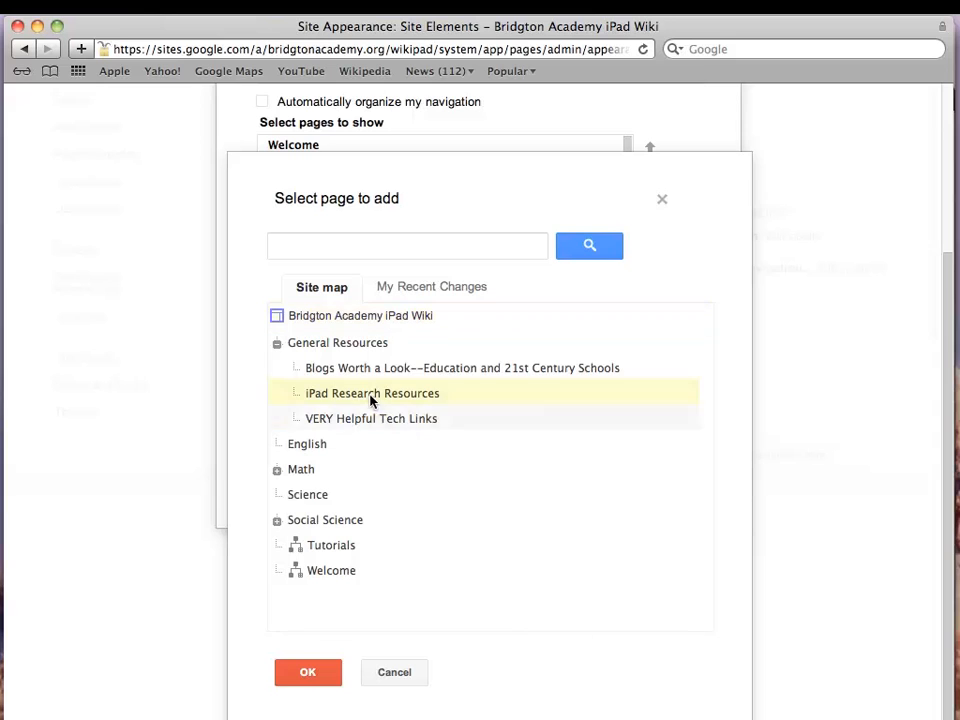
{"action": "left_click", "coordinate": [313, 676]}
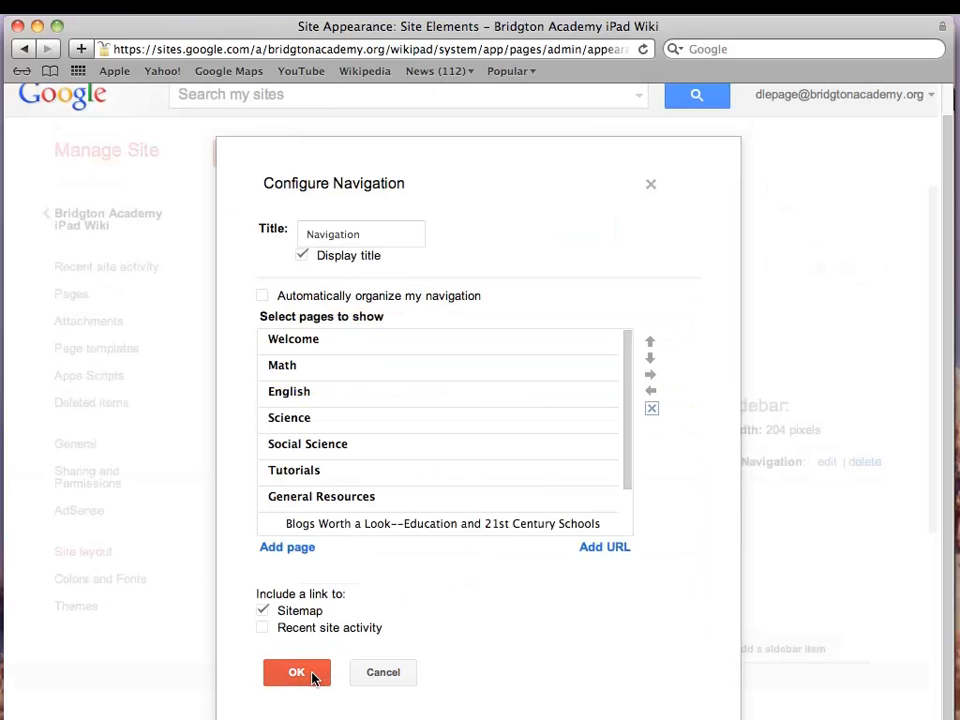
Indent iPad Research Resources under General Resources in the sidebar navigation and confirm the navigation settings
{"action": "left_click_drag", "start_coordinate": [628, 396], "coordinate": [633, 432]}
{"action": "left_click", "coordinate": [454, 473]}
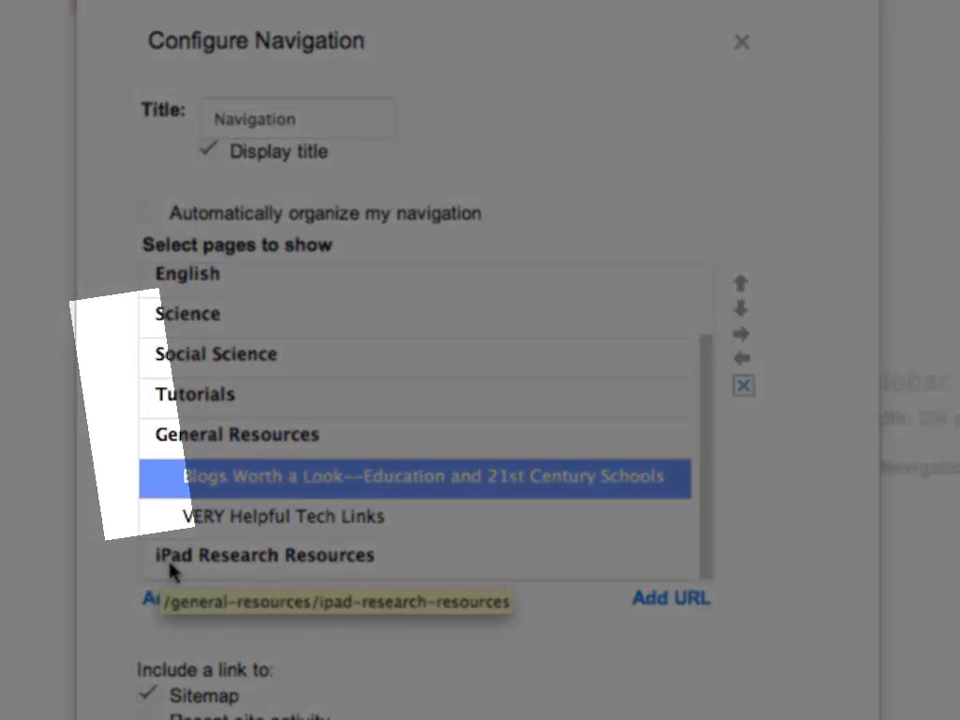
{"action": "left_click", "coordinate": [250, 565]}
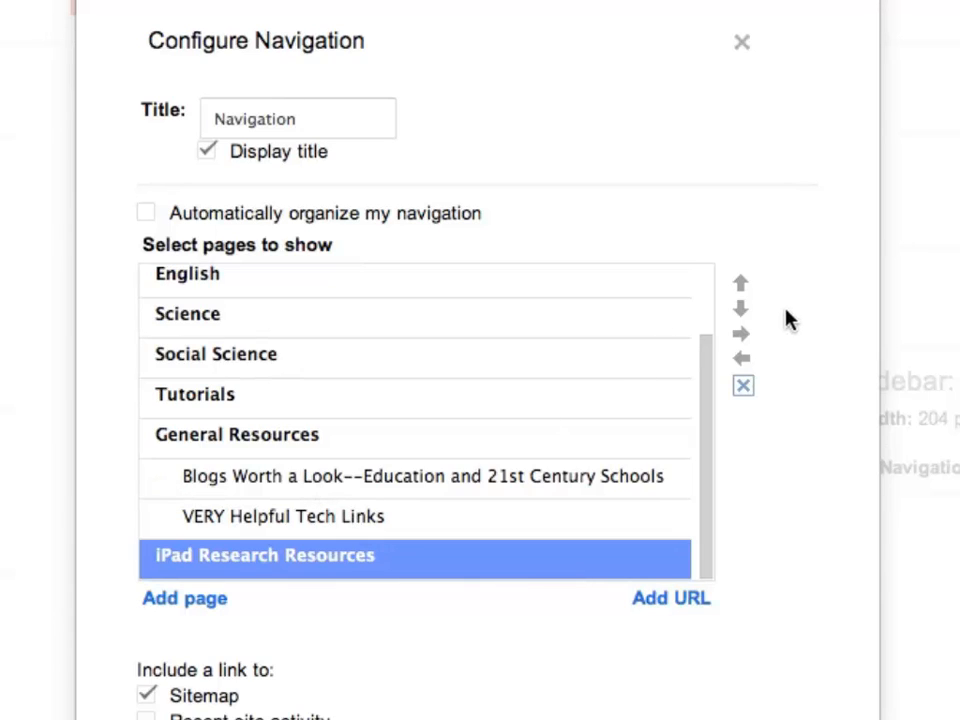
{"action": "left_click", "coordinate": [744, 336]}
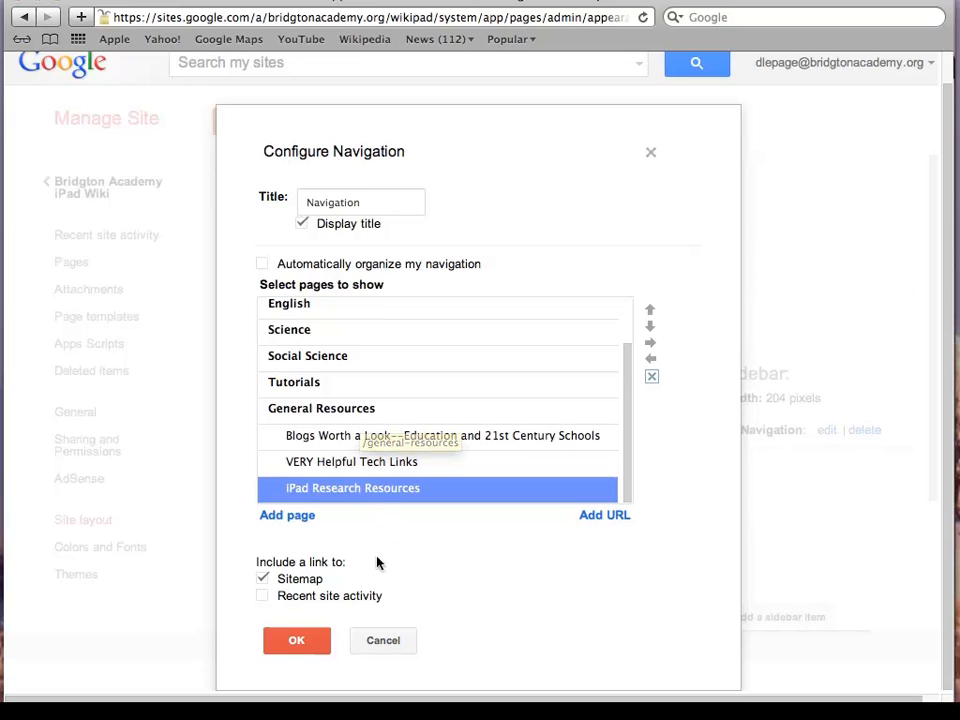
{"action": "left_click", "coordinate": [298, 642]}
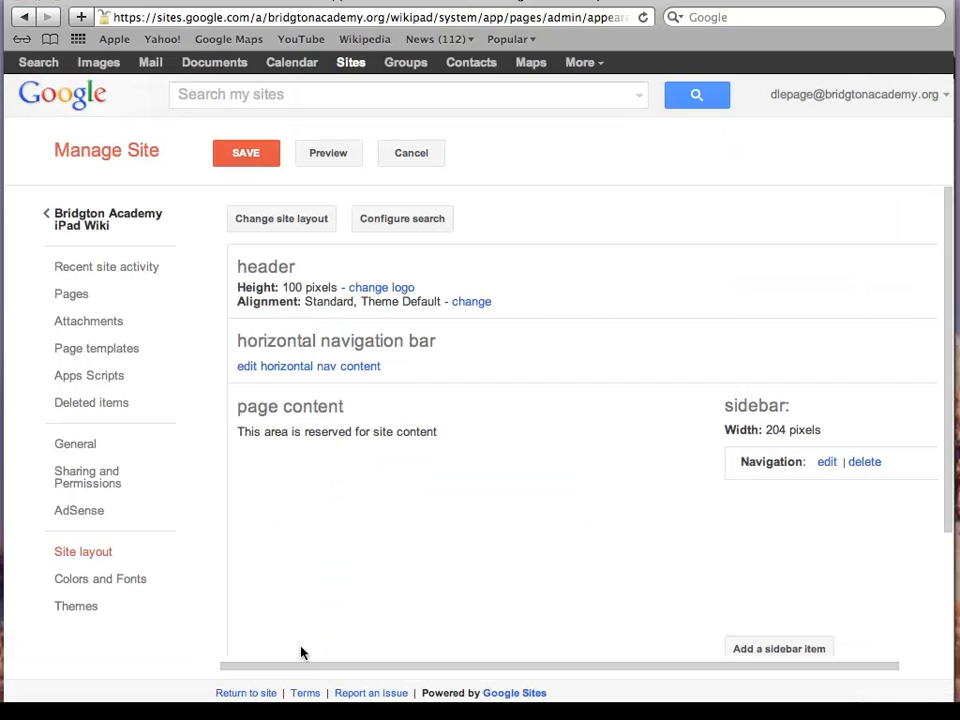
Add the iPad Research Resources page to the horizontal navigation bar's page list
{"action": "left_click", "coordinate": [288, 366]}
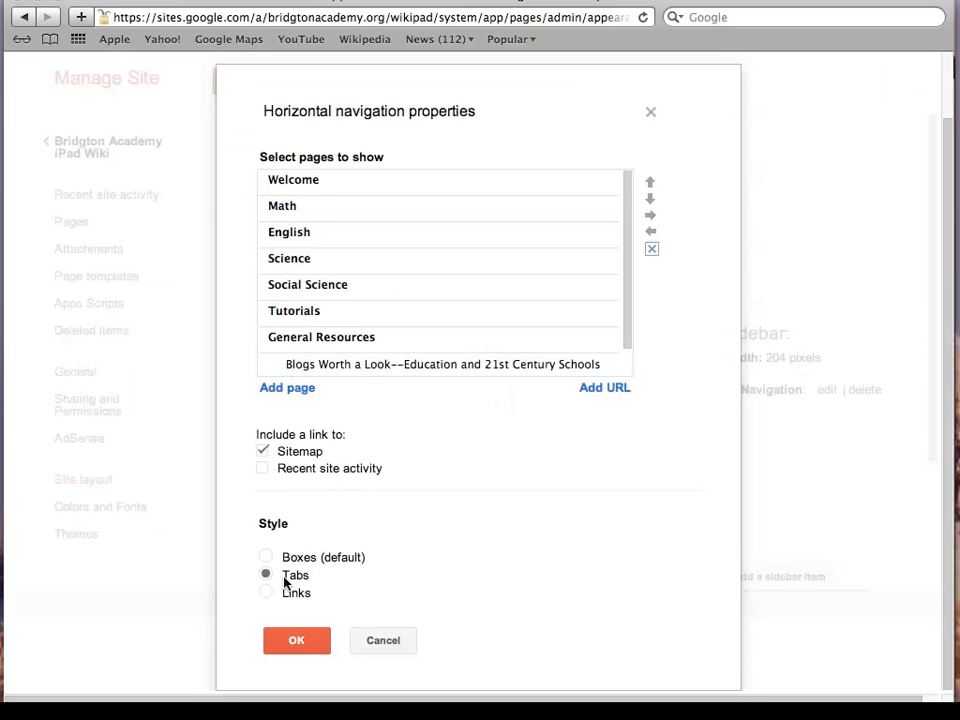
{"action": "left_click", "coordinate": [283, 390]}
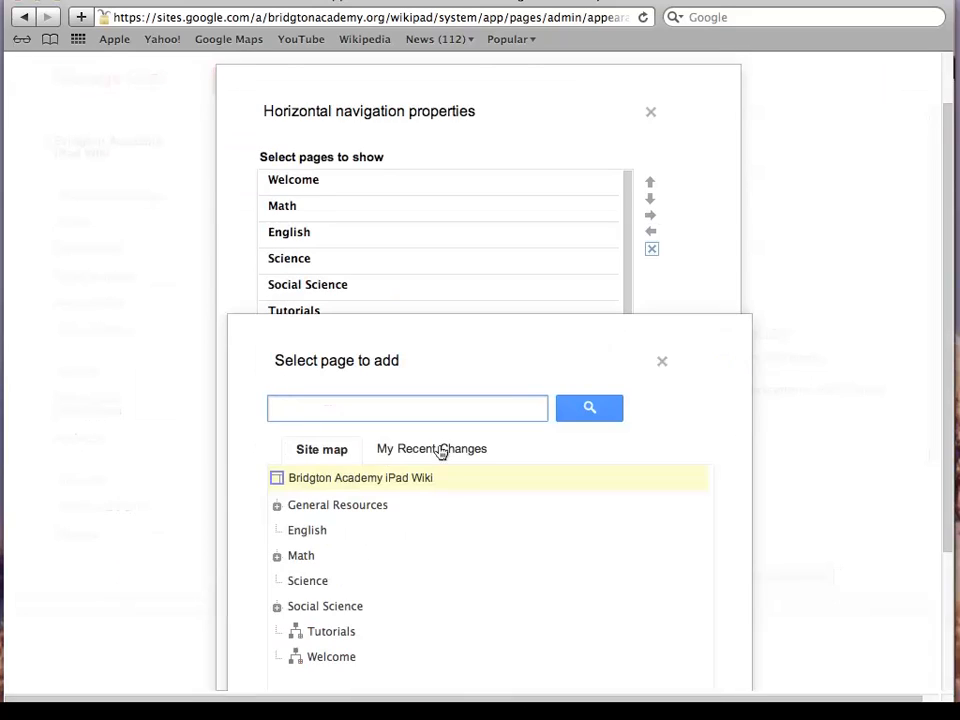
{"action": "scroll", "coordinate": [450, 568], "scroll_direction": "down", "scroll_amount": 2}
{"action": "left_click", "coordinate": [277, 445]}
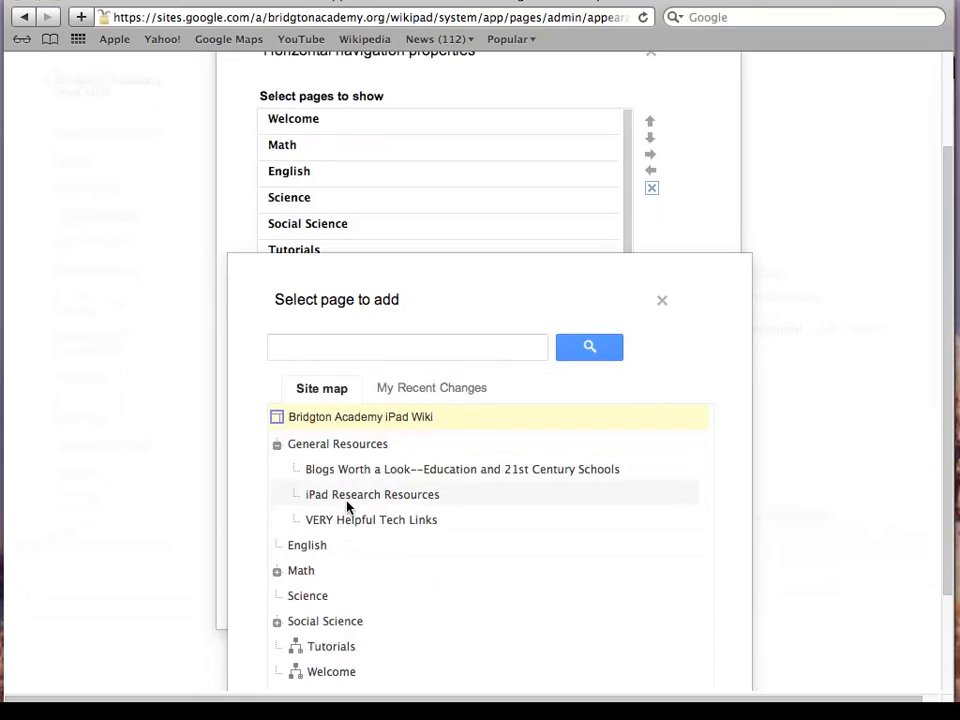
{"action": "left_click", "coordinate": [350, 496]}
{"action": "double_click", "coordinate": [378, 494]}
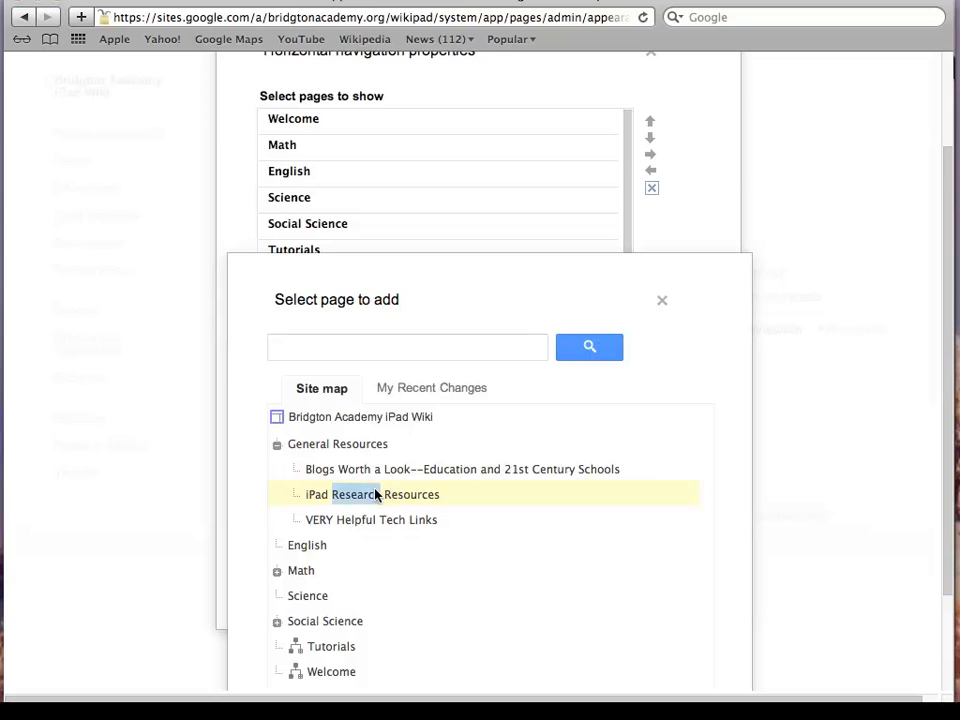
{"action": "scroll", "coordinate": [540, 491], "scroll_direction": "down", "scroll_amount": 3}
{"action": "left_click", "coordinate": [308, 639]}
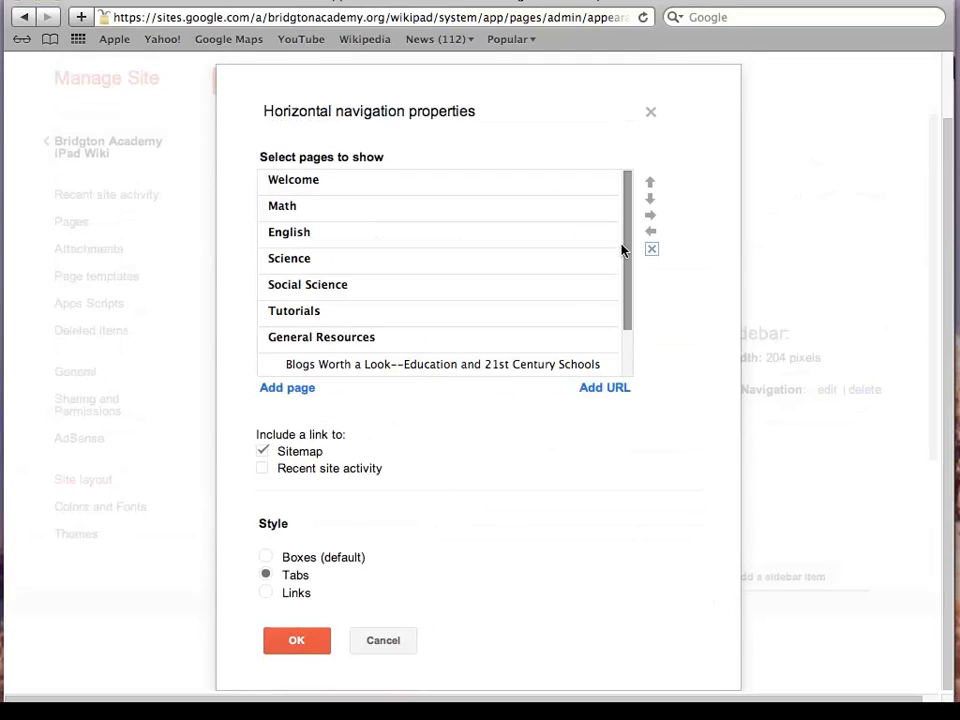
Nest iPad Research Resources under General Resources in the horizontal navigation bar and confirm its properties
{"action": "left_click_drag", "start_coordinate": [622, 251], "coordinate": [626, 315]}
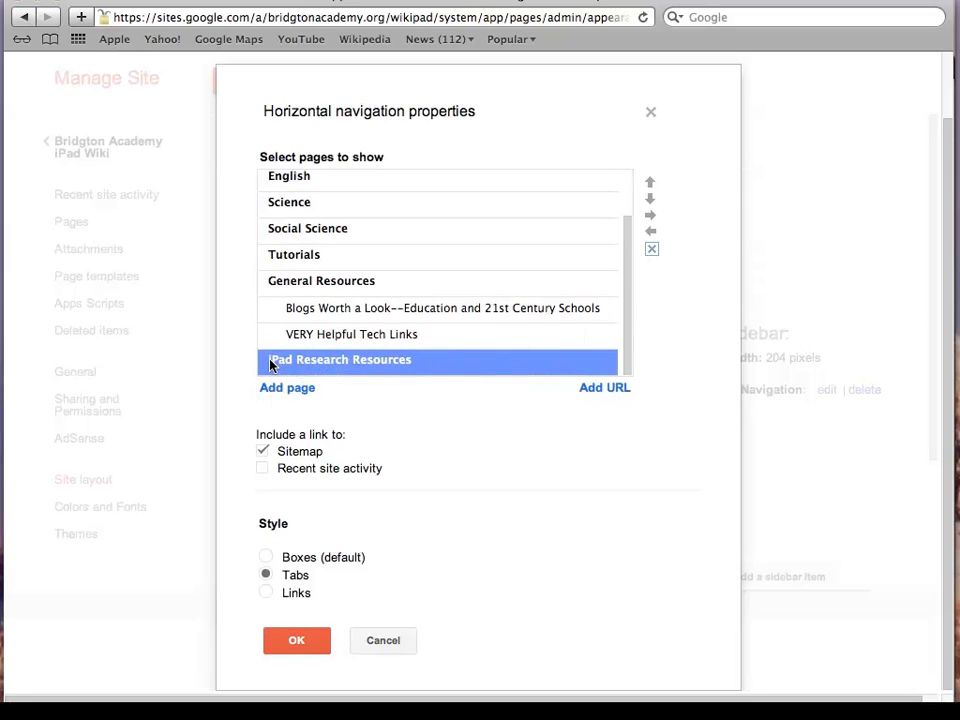
{"action": "left_click", "coordinate": [650, 216]}
{"action": "left_click", "coordinate": [296, 641]}
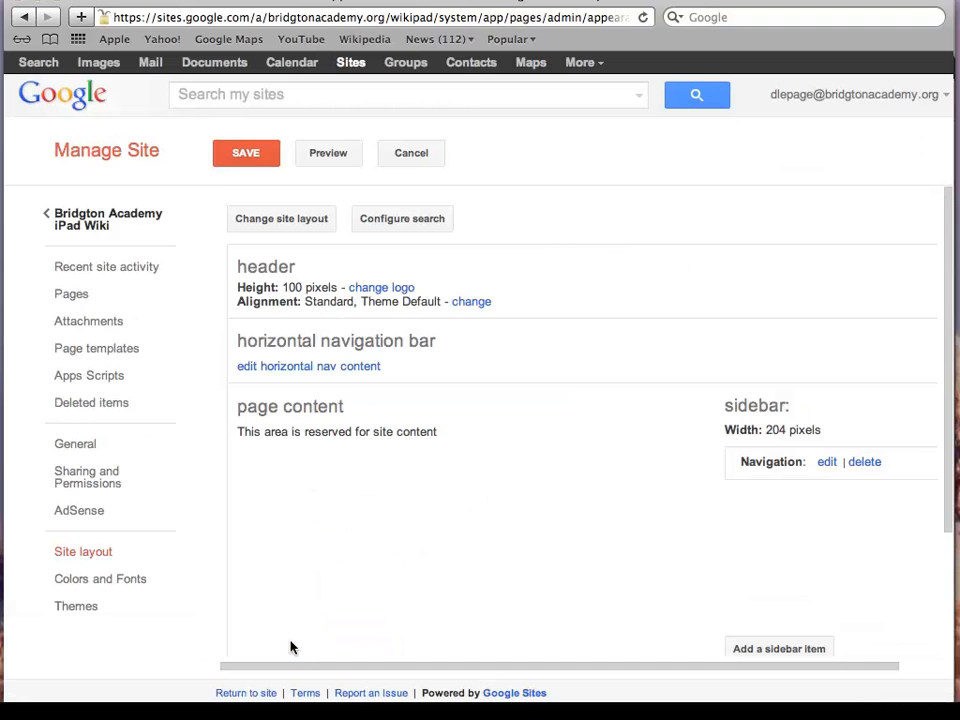
Save the site layout changes and return to the Bridgton Academy iPad Wiki site
{"action": "left_click", "coordinate": [236, 160]}
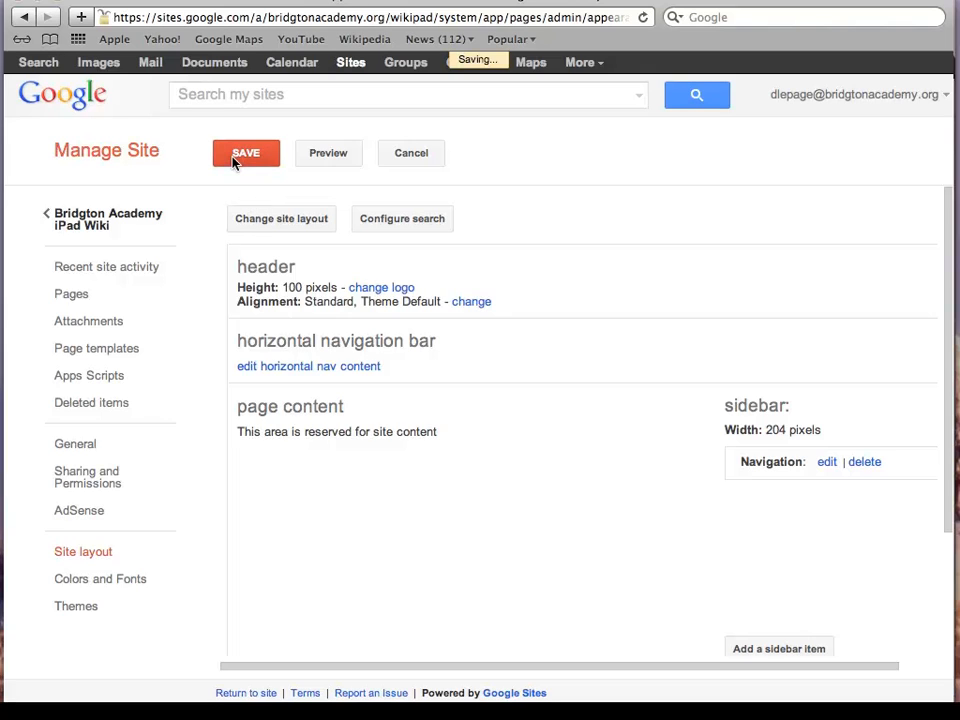
{"action": "left_click", "coordinate": [62, 222]}
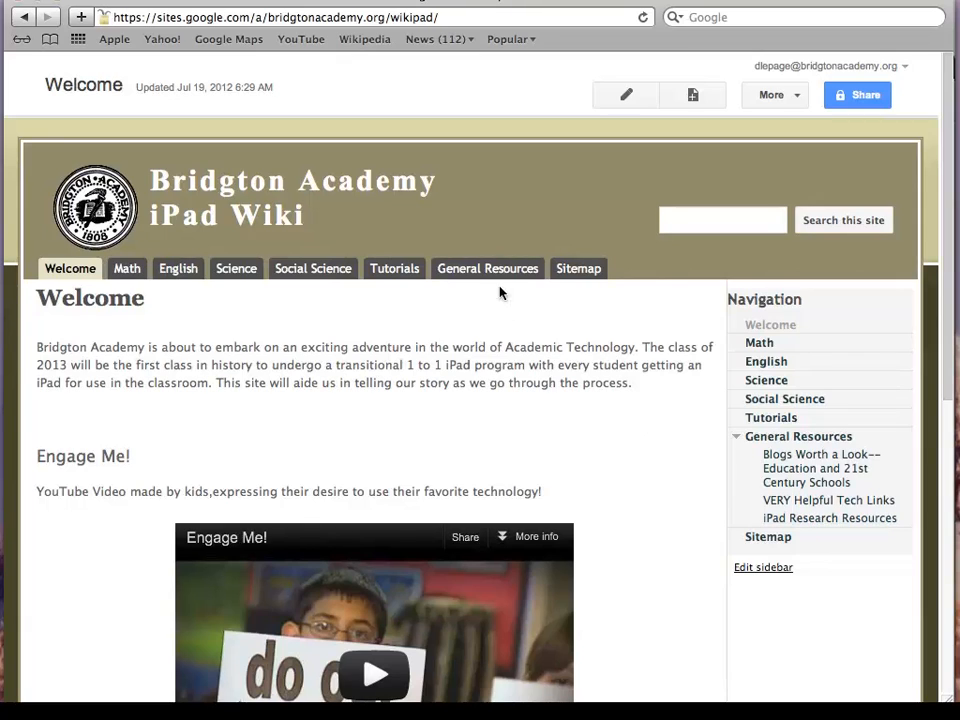
Open the iPad Research Resources page from General Resources in the horizontal navigation bar and look over its content
{"action": "mouse_move", "coordinate": [487, 277]}
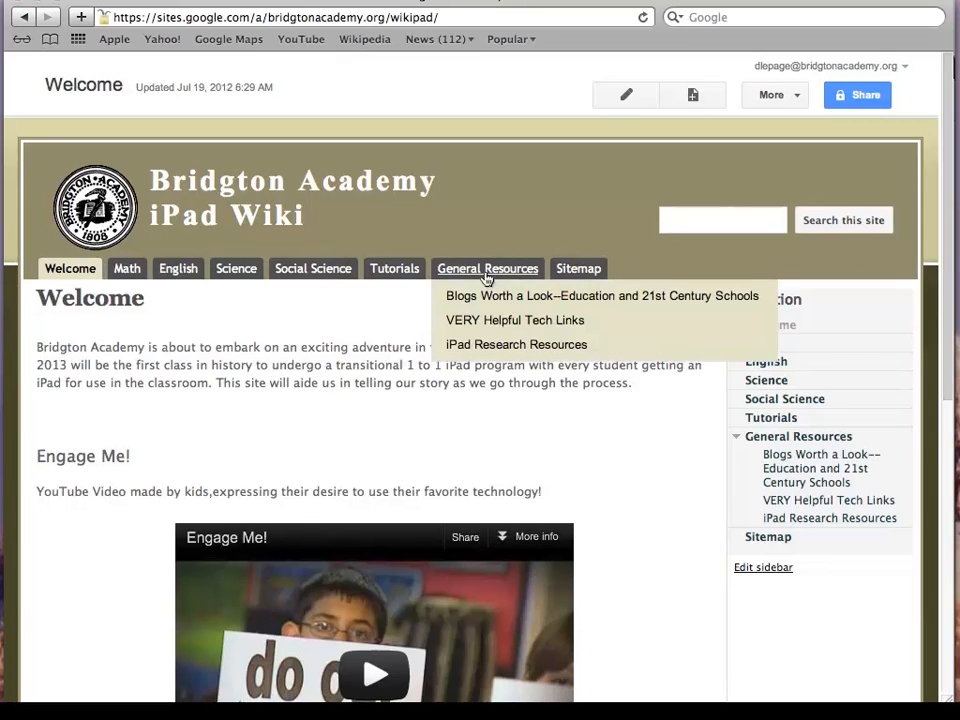
{"action": "left_click", "coordinate": [477, 347]}
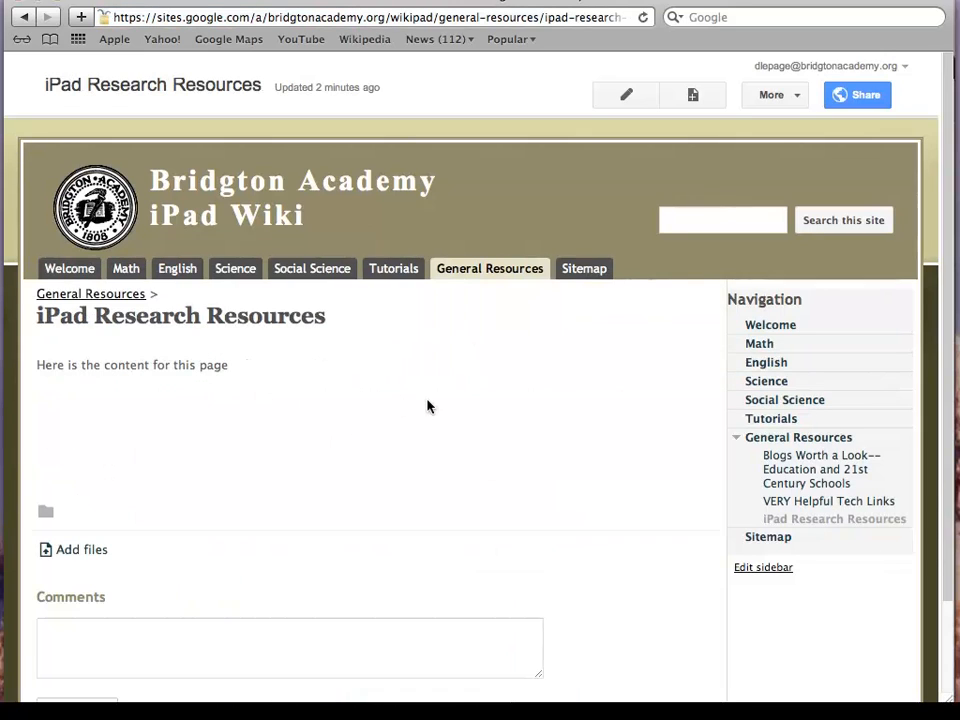
{"action": "scroll", "coordinate": [428, 406], "scroll_direction": "down", "scroll_amount": 2}
{"action": "scroll", "coordinate": [428, 406], "scroll_direction": "up", "scroll_amount": 2}
Open the Sitemap and expand General Resources, Math and Social Science to view their subpages
{"action": "left_click", "coordinate": [594, 270]}
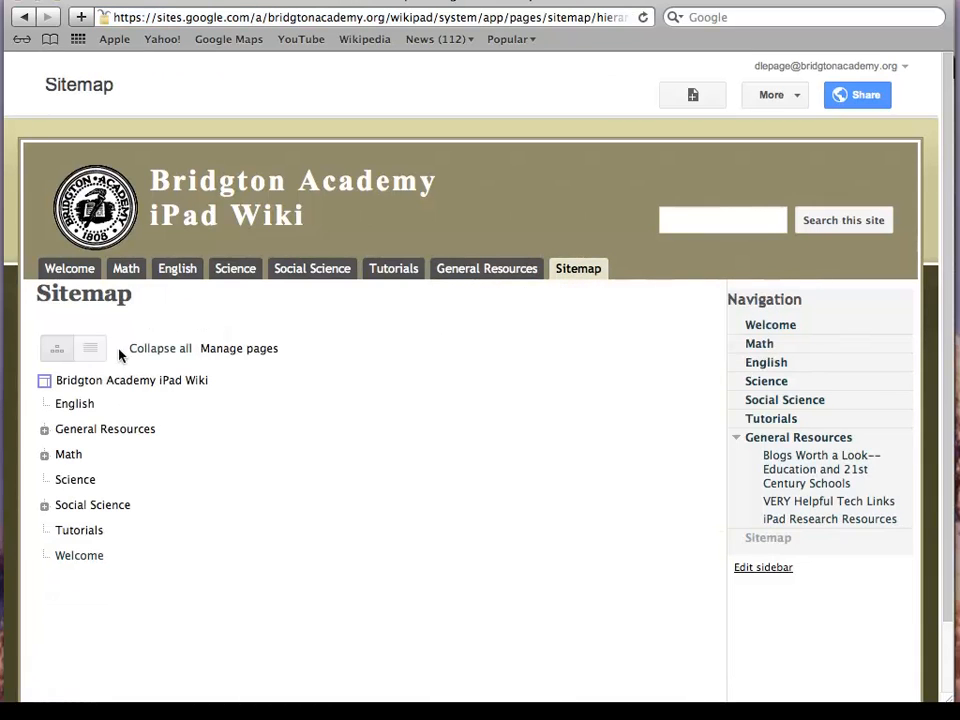
{"action": "left_click", "coordinate": [44, 429]}
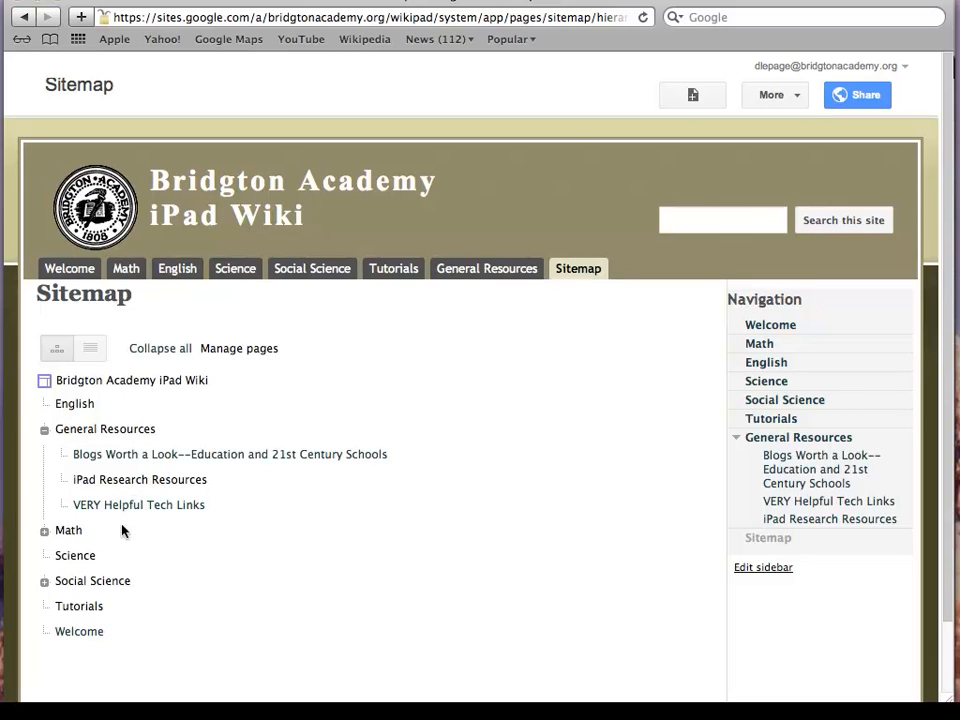
{"action": "left_click", "coordinate": [44, 531]}
{"action": "scroll", "coordinate": [324, 529], "scroll_direction": "down", "scroll_amount": 2}
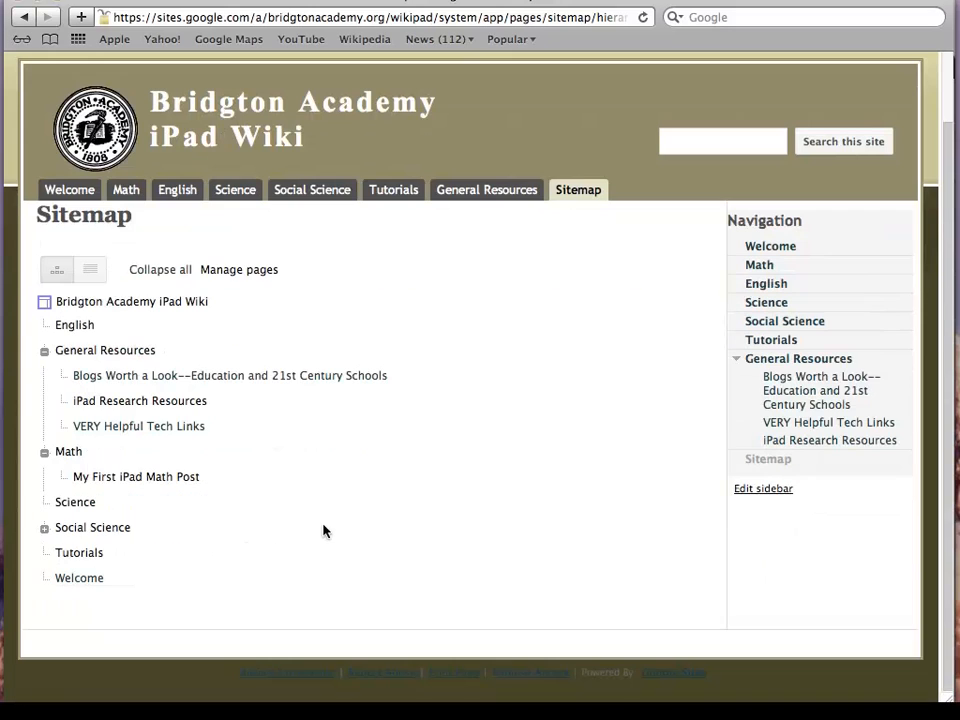
{"action": "left_click", "coordinate": [45, 529]}
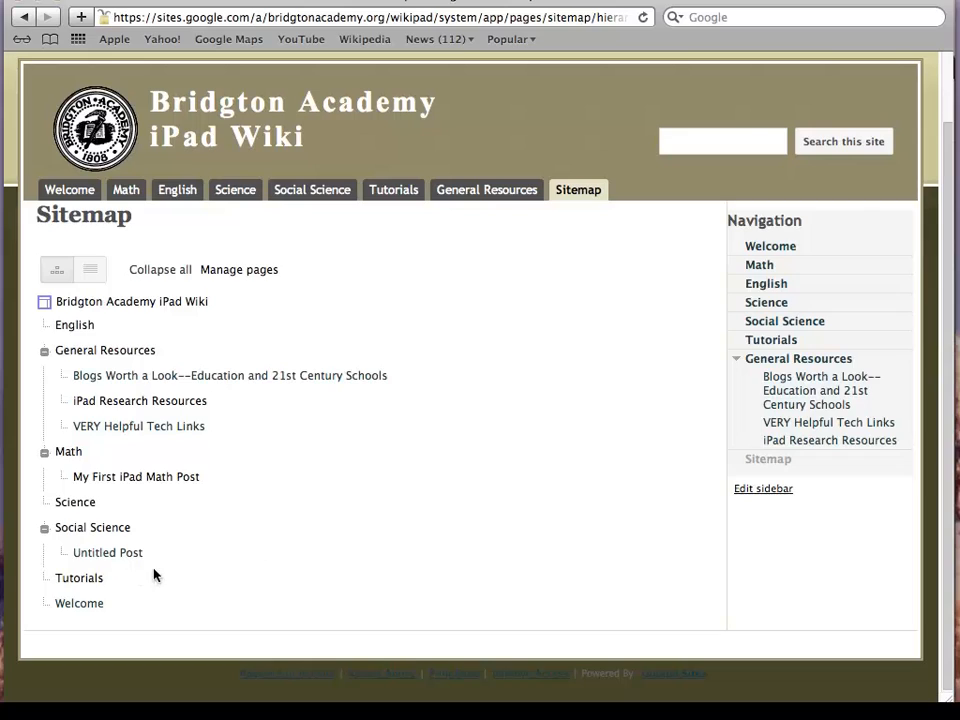